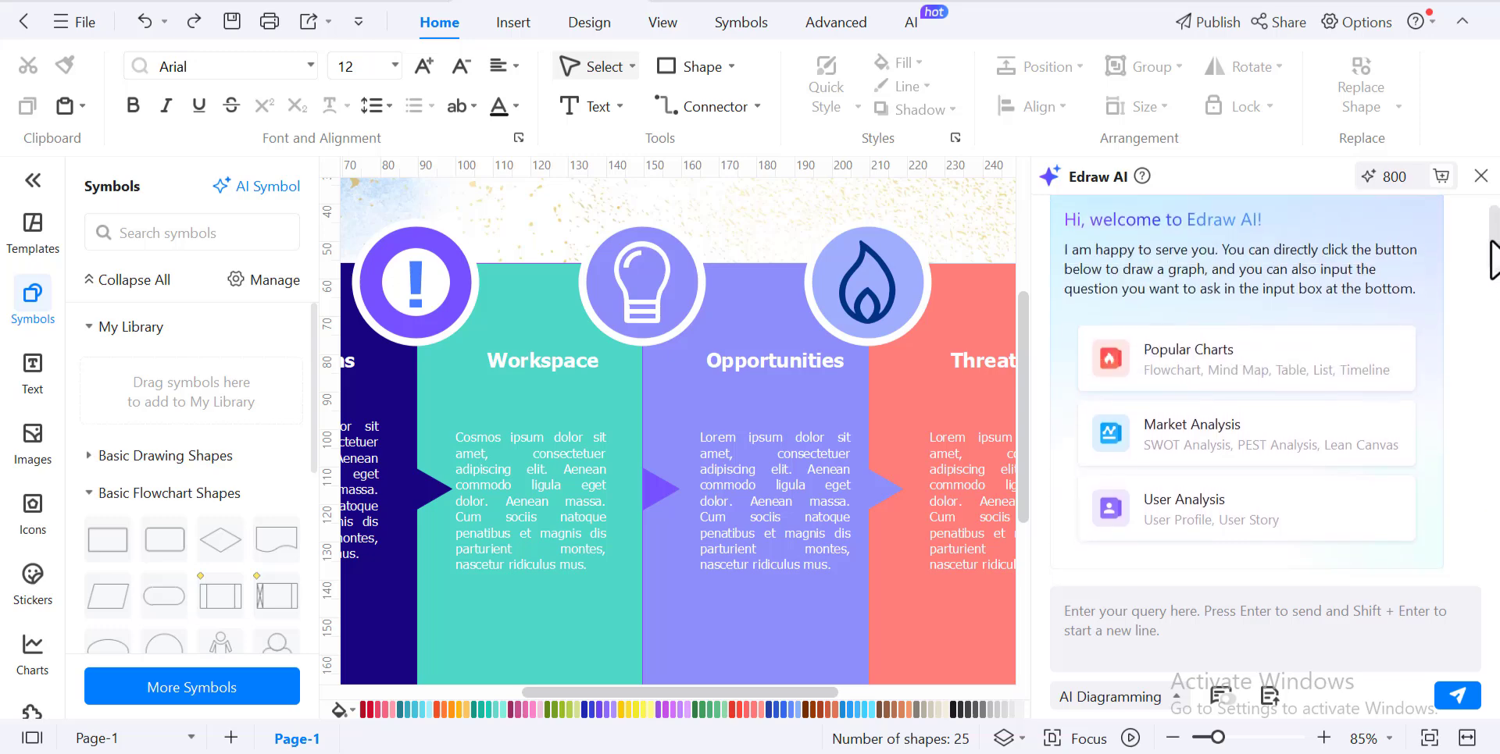
Step: Ask Edraw AI for a flowchart of 'responsibilities of a product manager'
click(1285, 338)
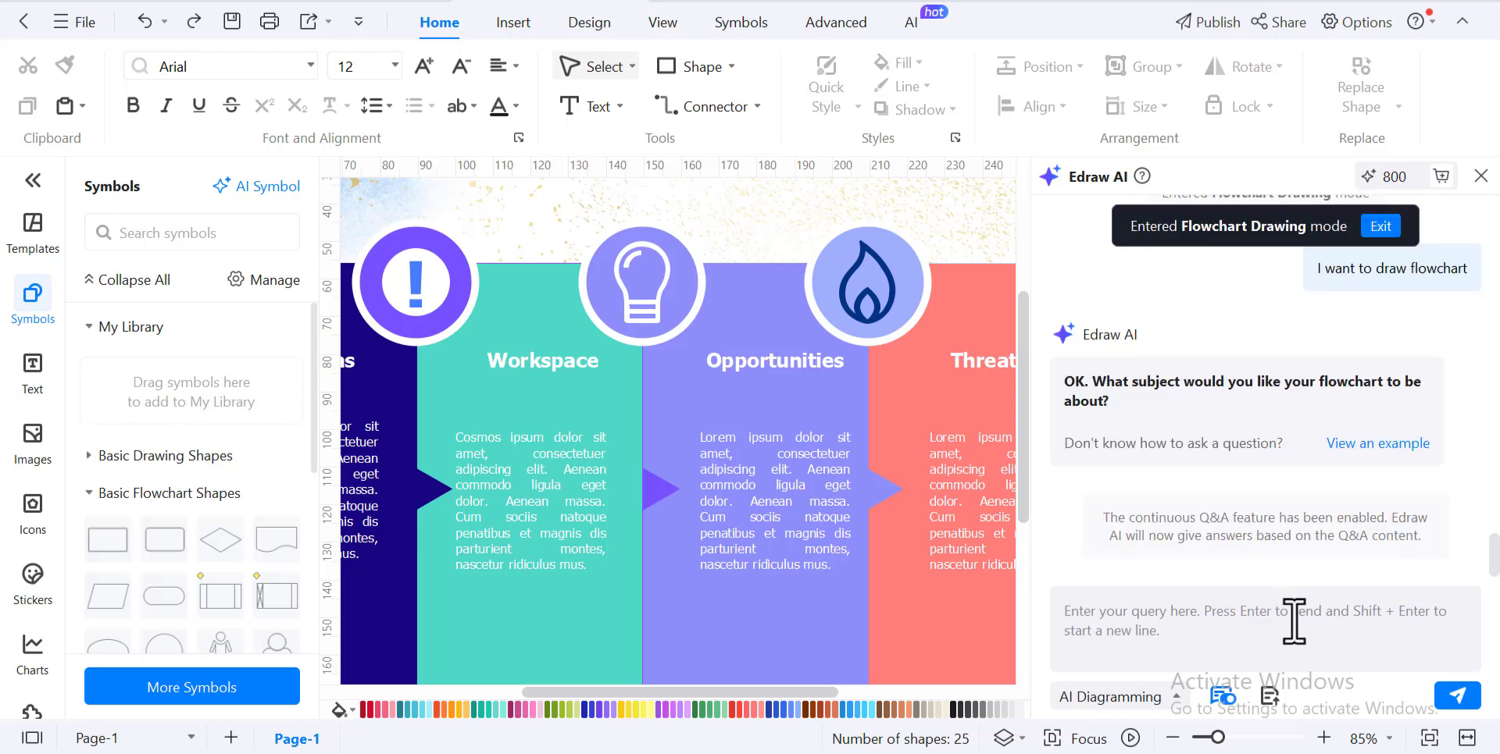
text(responsibilities of a product manager)
click(1458, 694)
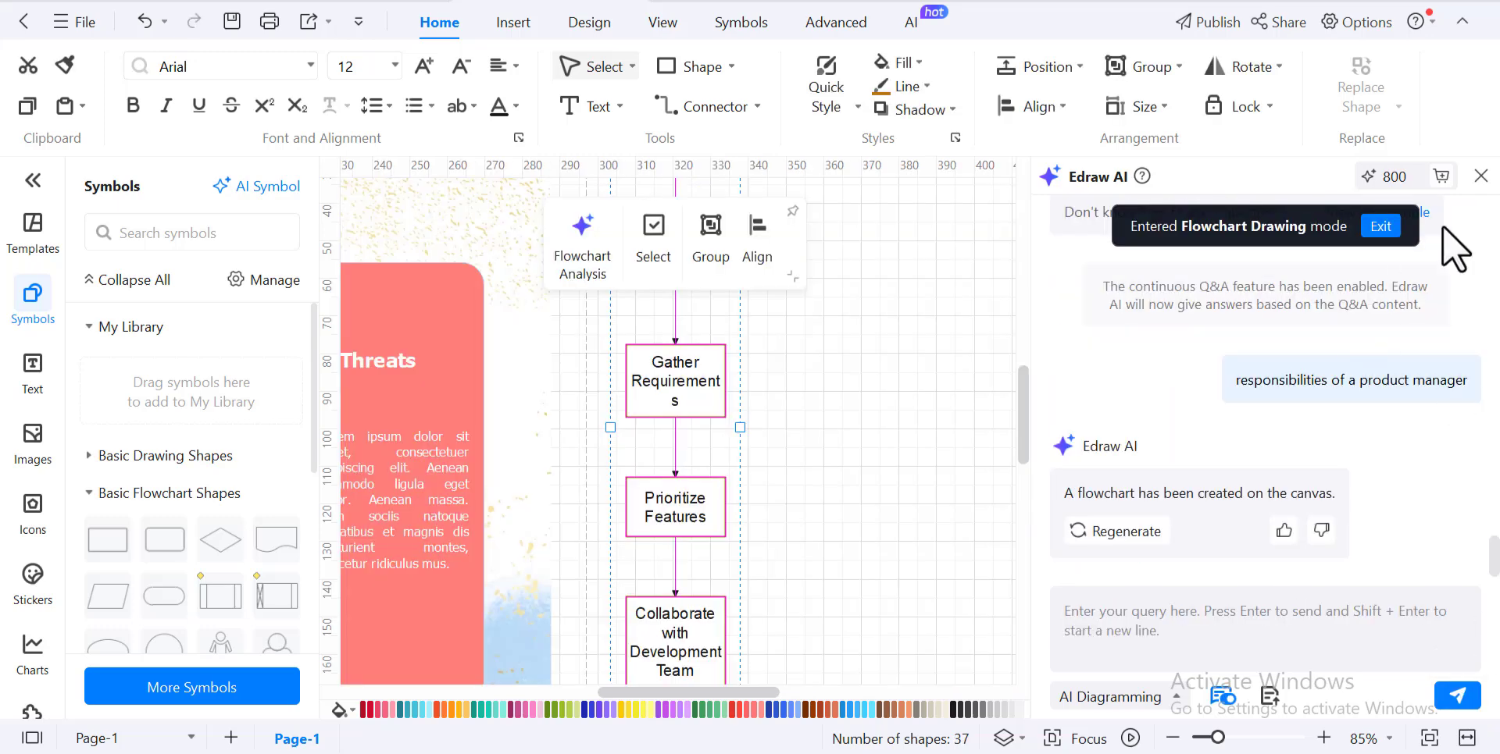
Step: Delete the SWOT template group so only the flowchart remains on the canvas
click(1480, 176)
scroll(881, 664, left, 10)
click(914, 192)
click(921, 312)
key(Delete)
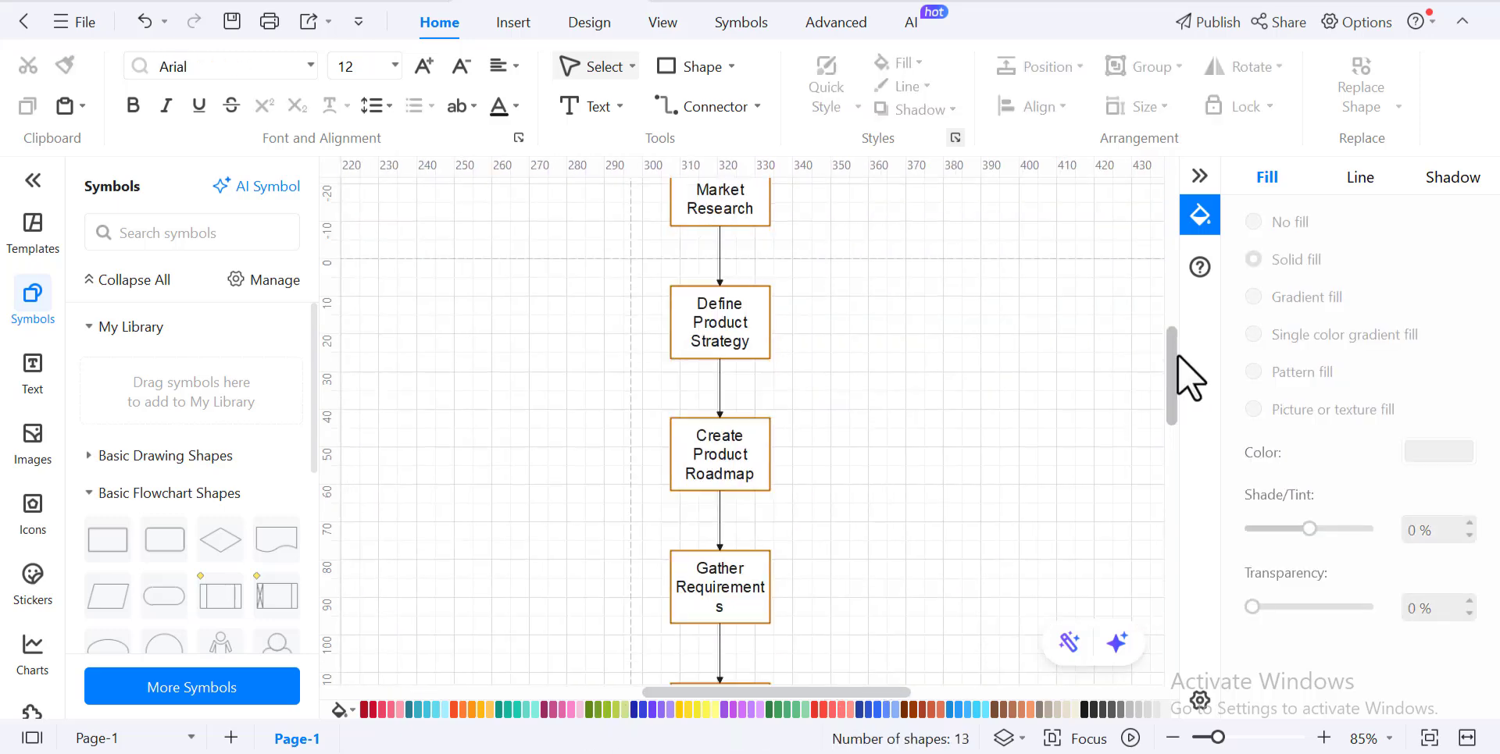
drag(1178, 354, 1181, 296)
click(734, 306)
click(958, 356)
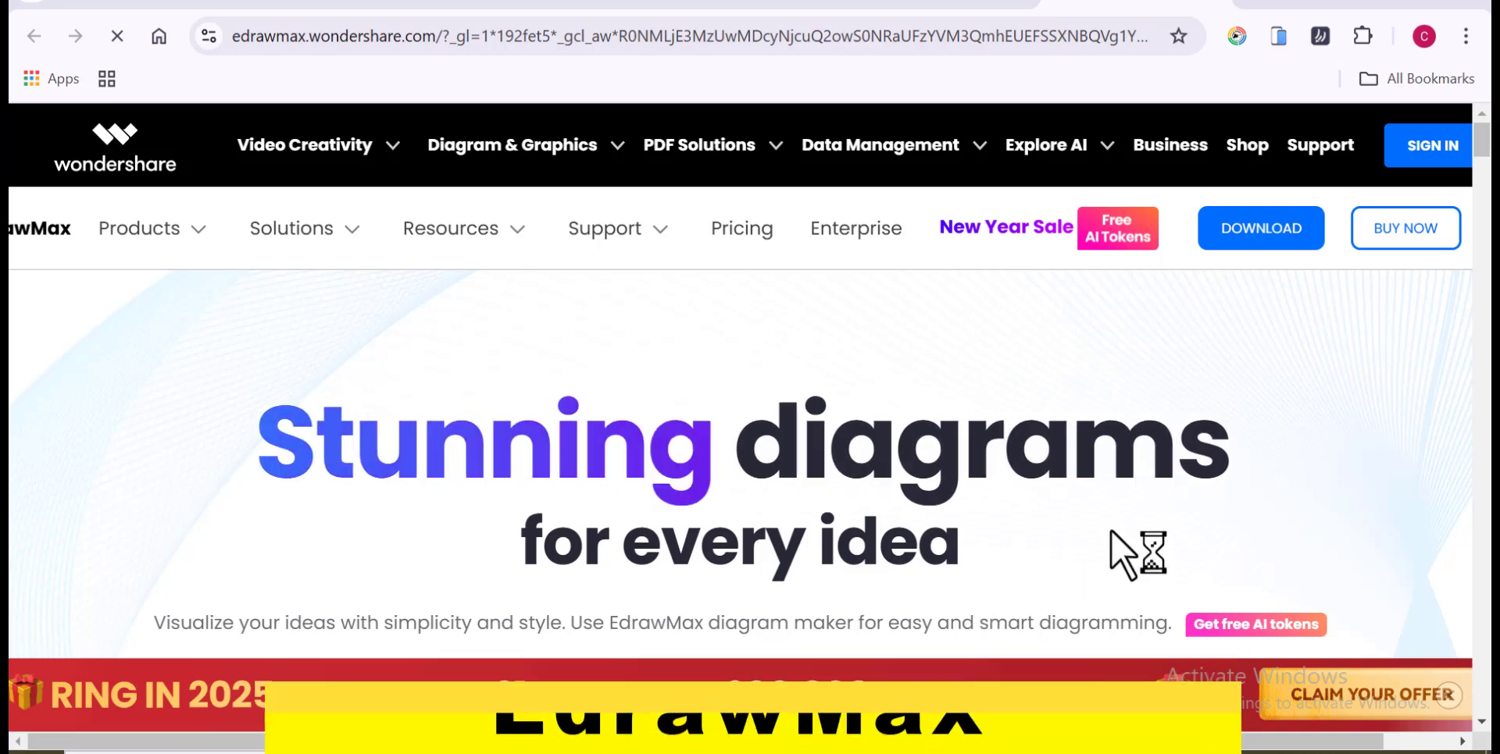
Step: Scroll the EdrawMax home page and go to the Meet EdrawMax AI page
scroll(1227, 501, down, 1)
click(1228, 503)
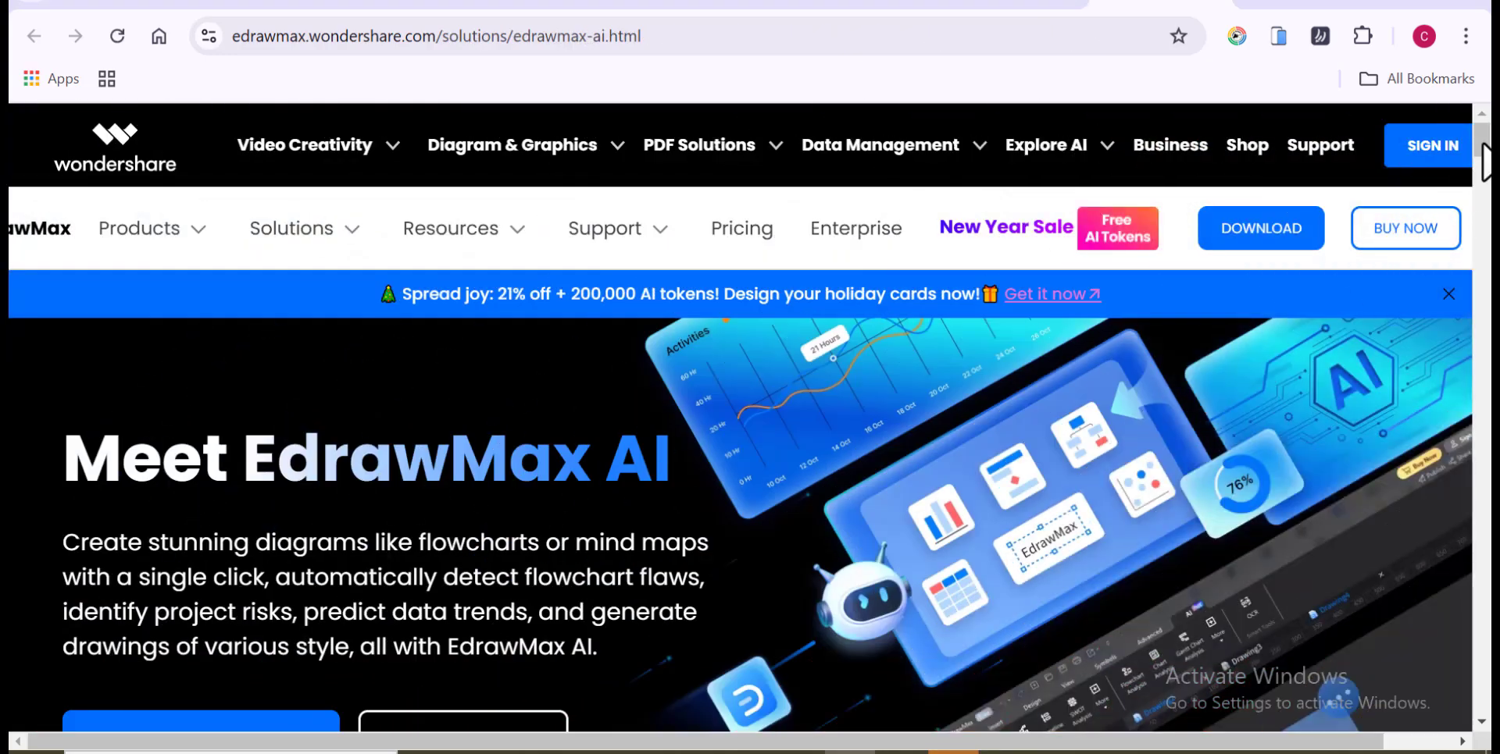
scroll(1484, 160, down, 2)
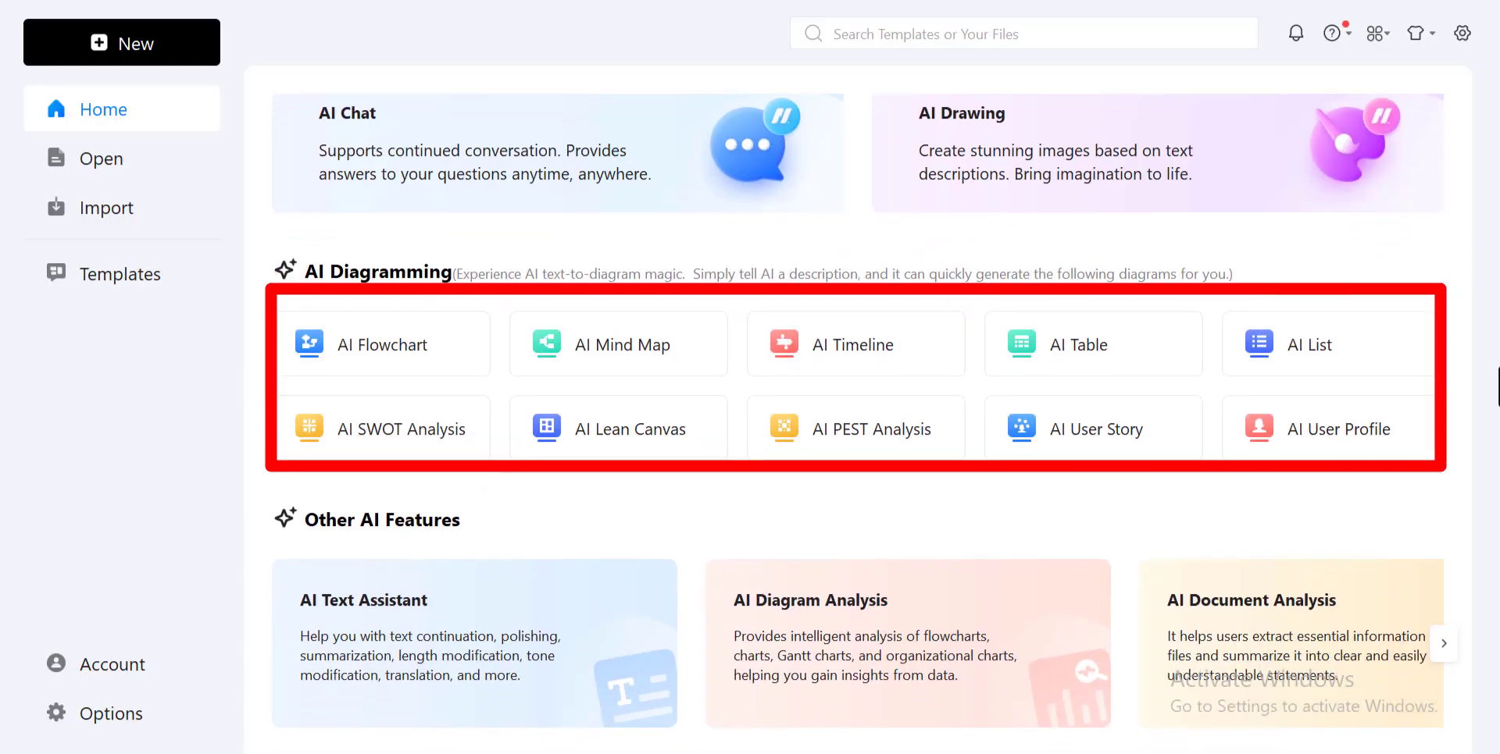
Step: Give the flowchart's Responsibilities of a Product Manager title box a yellow fill
click(1444, 652)
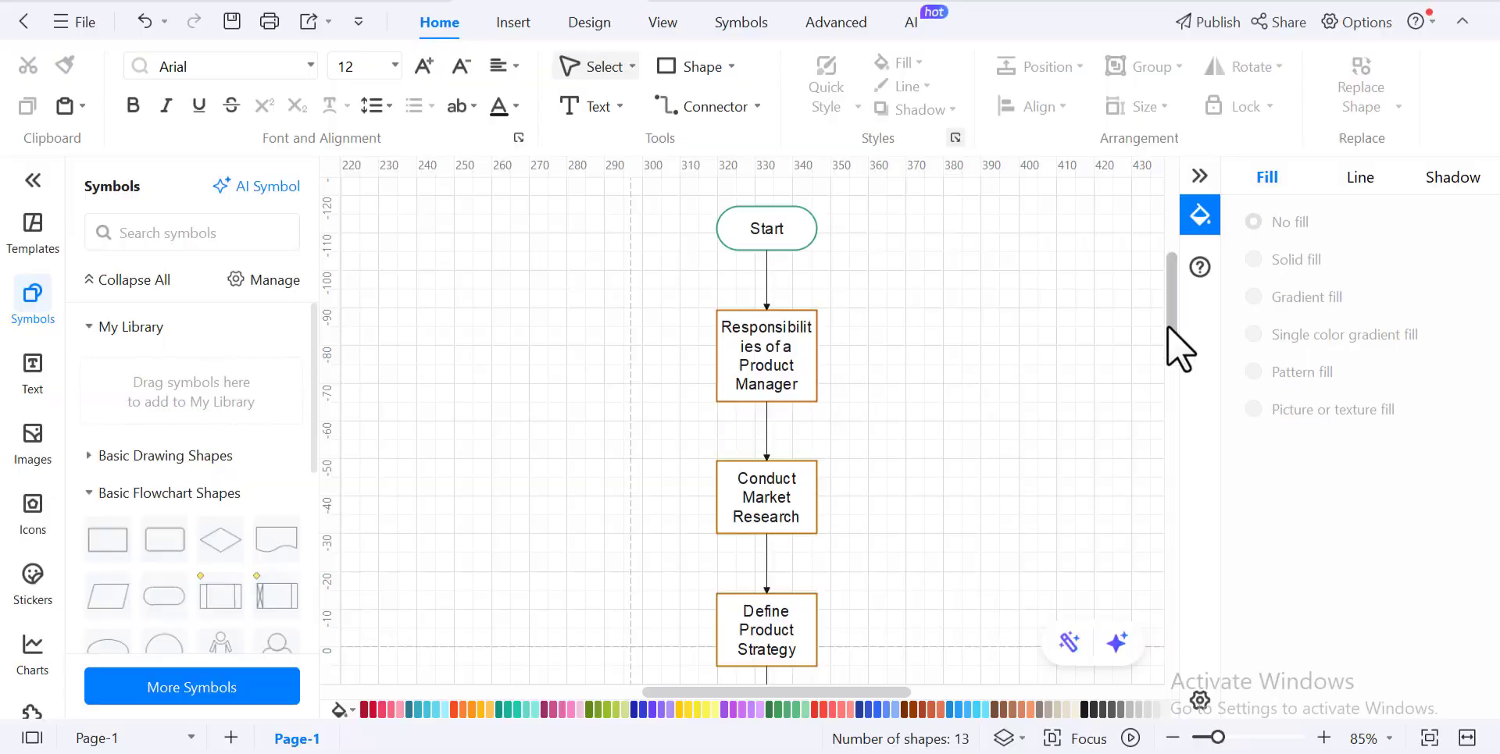
mouse_move(1167, 324)
mouse_down()
mouse_move(1179, 531)
mouse_move(1175, 308)
mouse_move(1202, 368)
mouse_move(1161, 535)
mouse_move(1178, 519)
mouse_move(1170, 285)
mouse_up()
click(785, 367)
click(823, 235)
click(978, 416)
double_click(768, 369)
key(Escape)
click(867, 400)
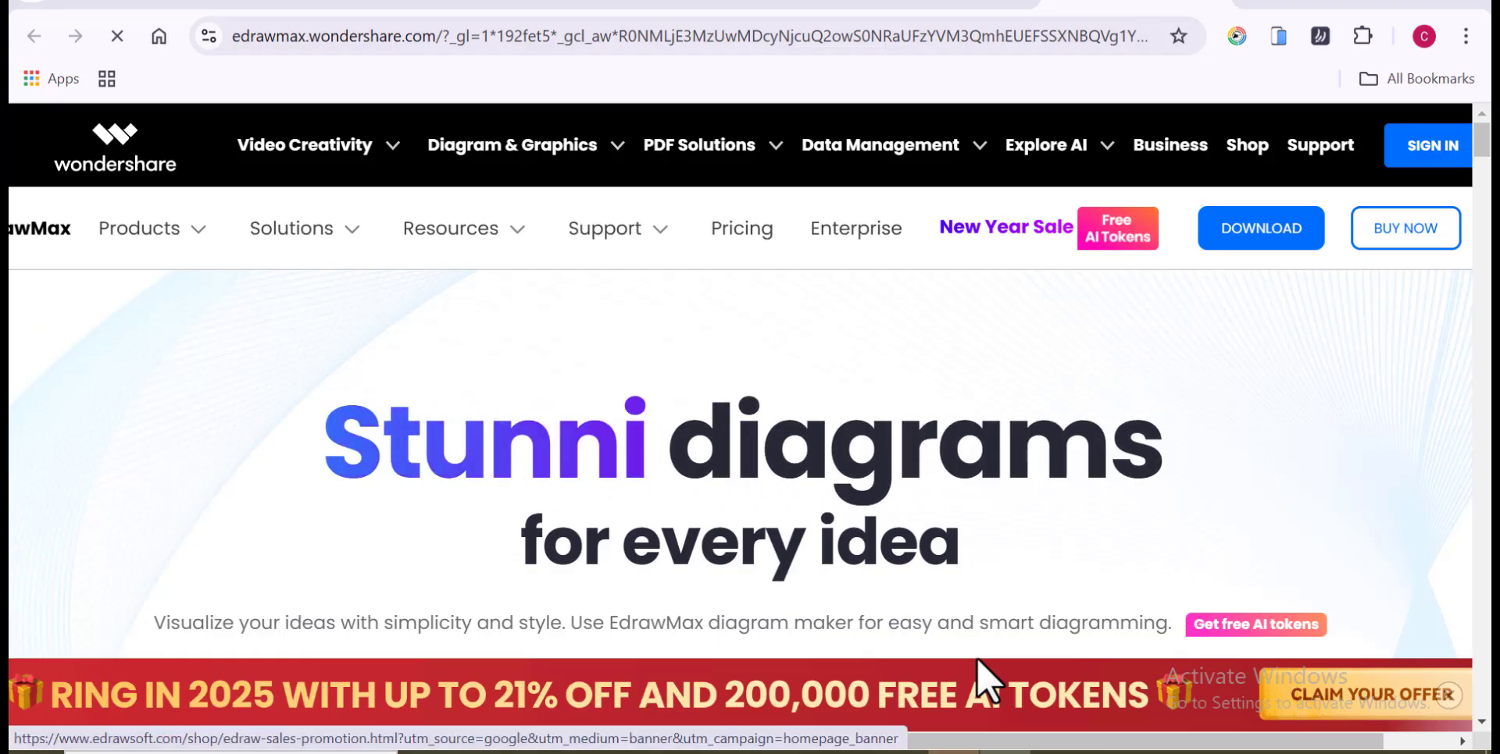
scroll(1227, 502, down, 3)
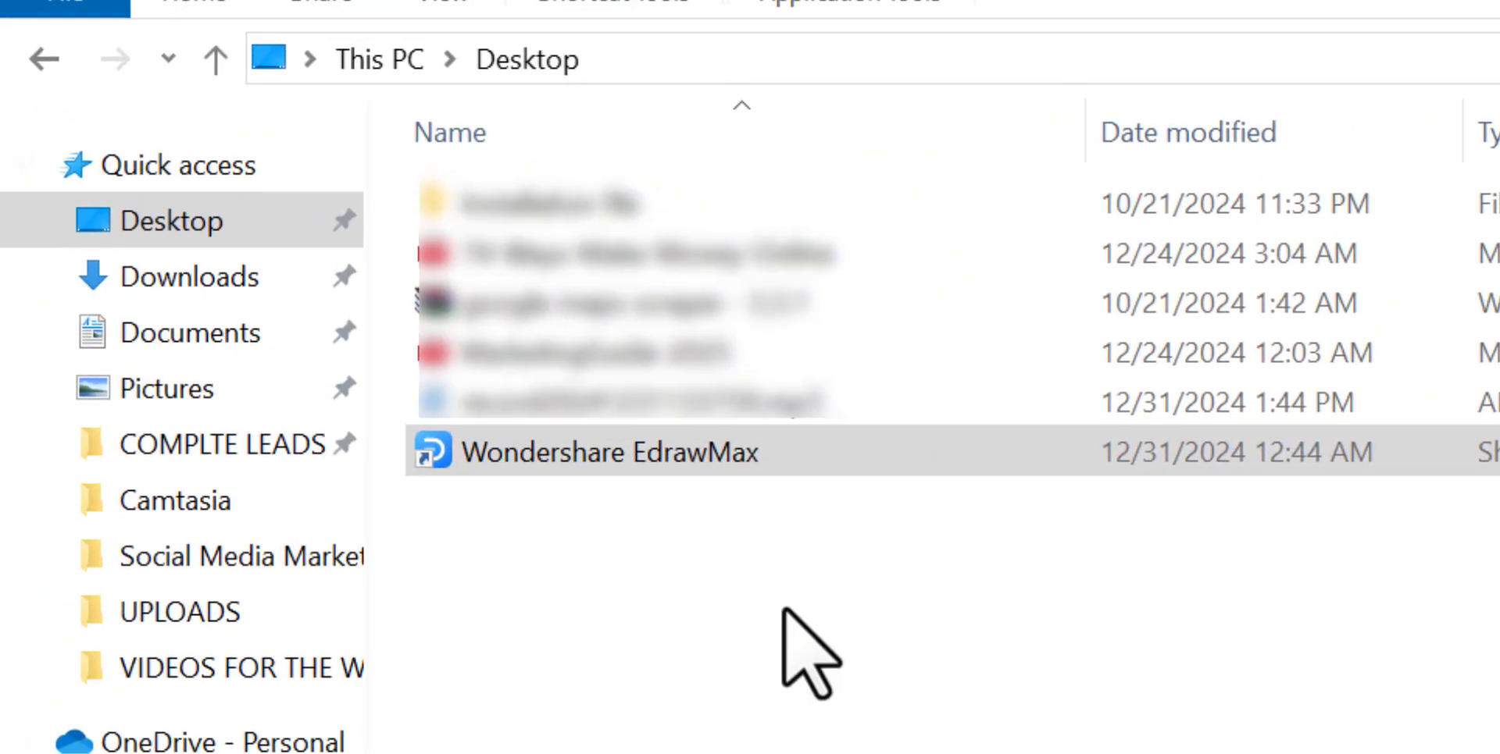
Step: Launch Wondershare EdrawMax from its Desktop shortcut in File Explorer
double_click(882, 461)
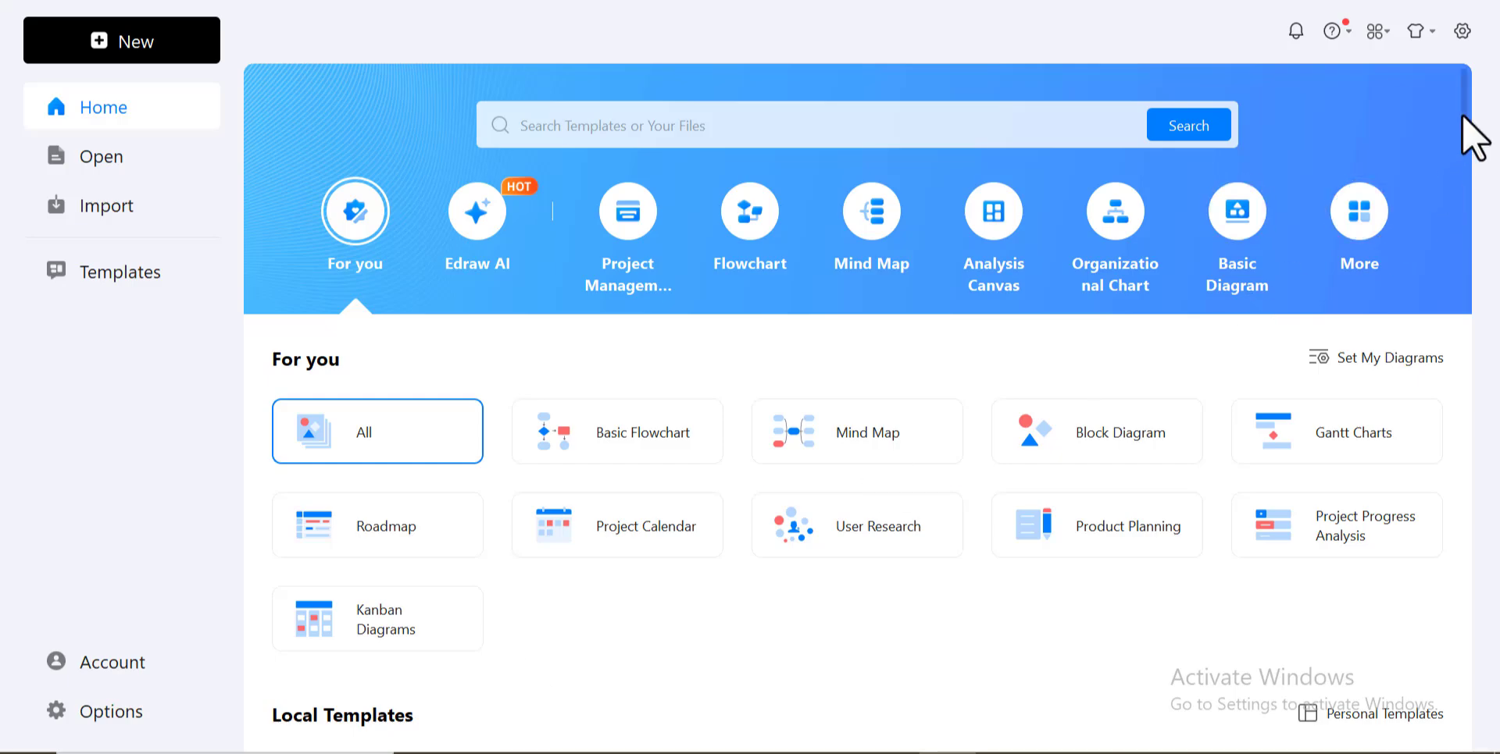
Step: Scroll the EdrawMax home screen down past Local Templates toward Community Templates
mouse_move(1461, 114)
mouse_down()
mouse_move(1469, 243)
mouse_move(1444, 411)
mouse_move(1461, 114)
mouse_up()
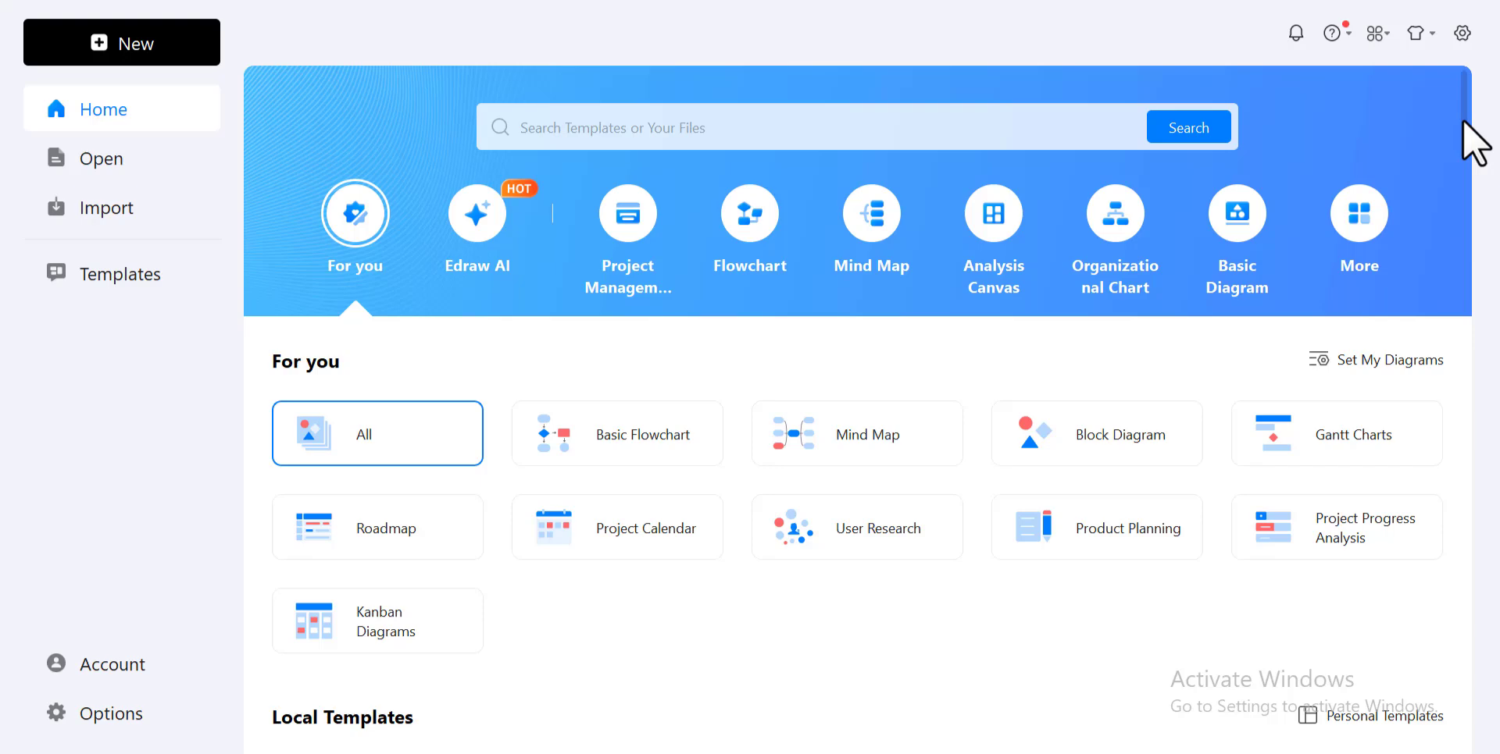
mouse_move(1463, 121)
mouse_down()
mouse_move(1485, 192)
mouse_move(1469, 244)
mouse_up()
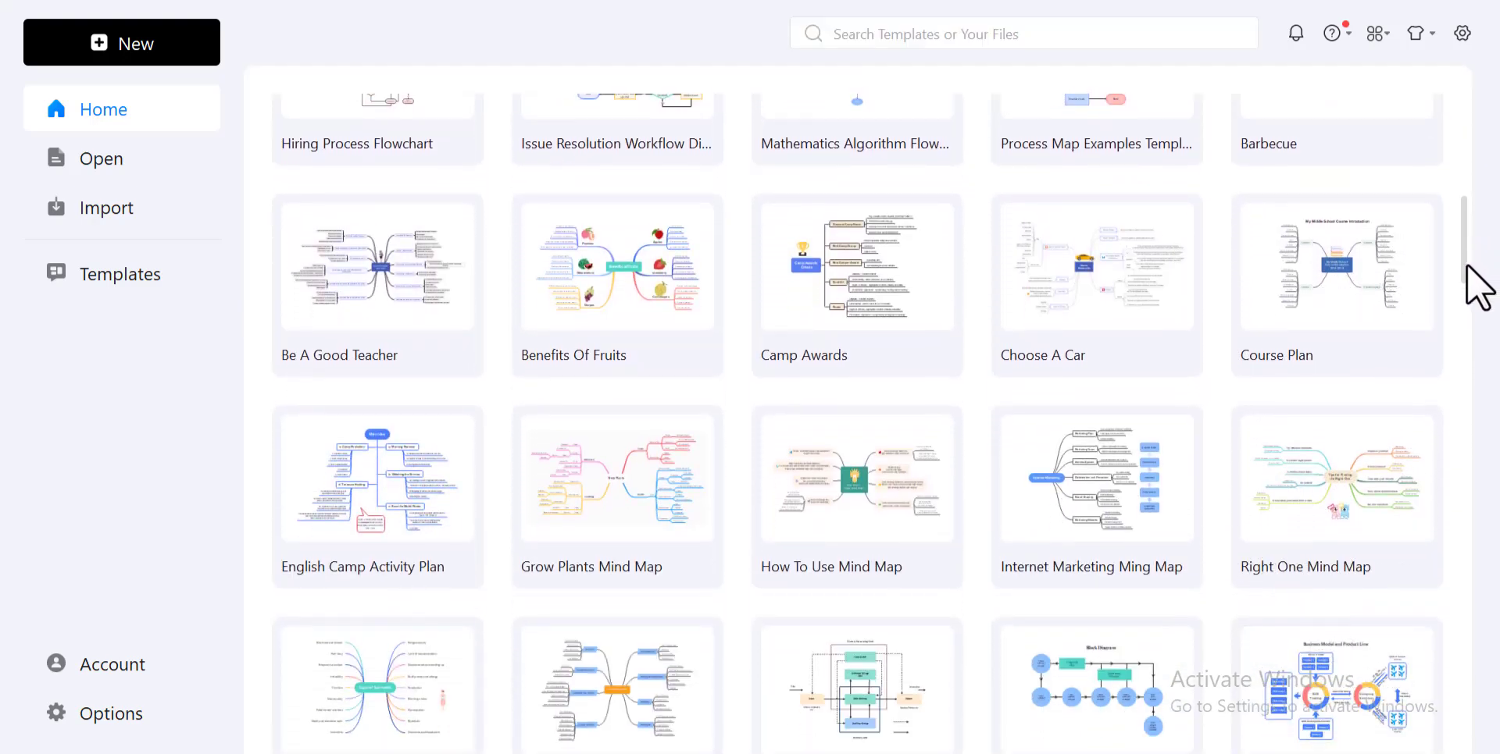
Step: Open the Columns Style SWOT Analysis template and unlock its background image
drag(1466, 283, 1467, 406)
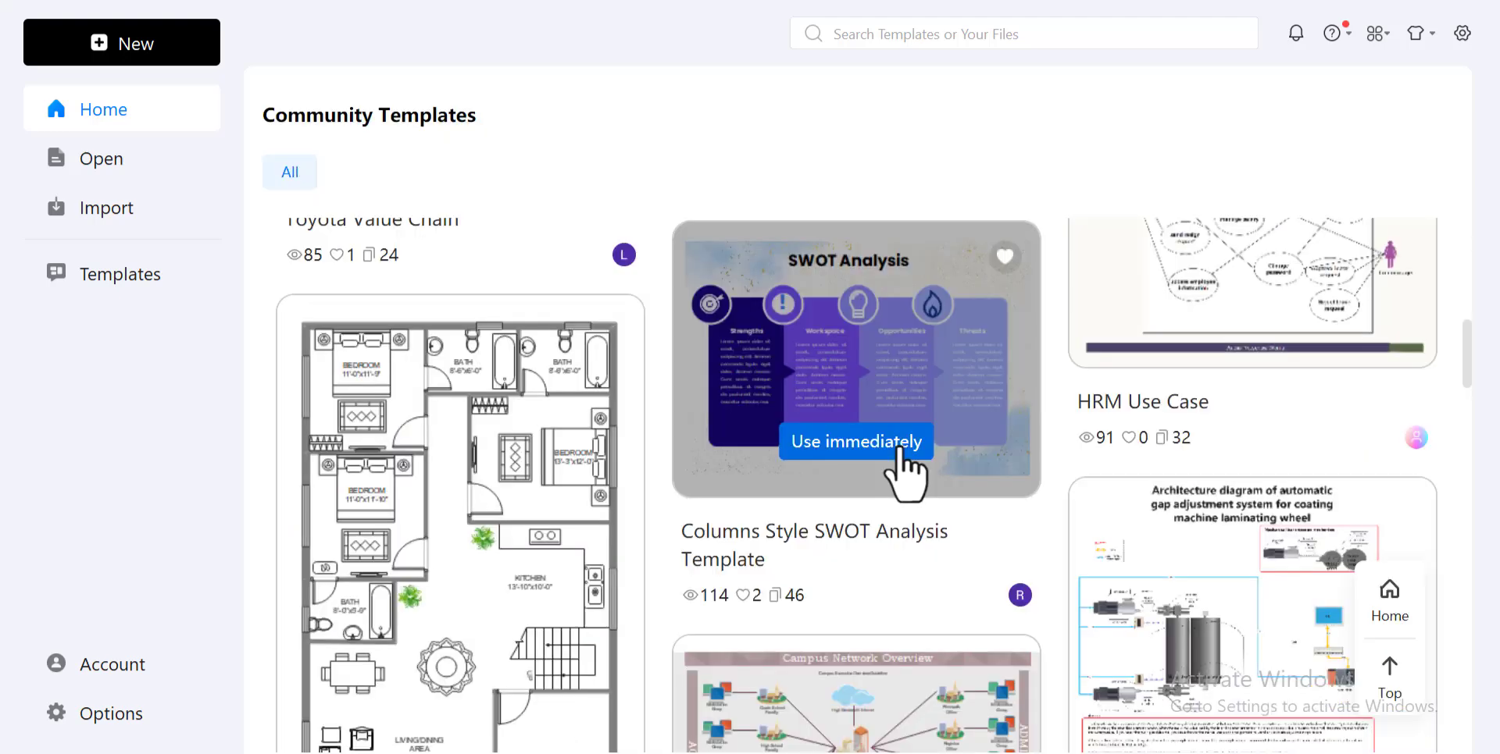
click(900, 452)
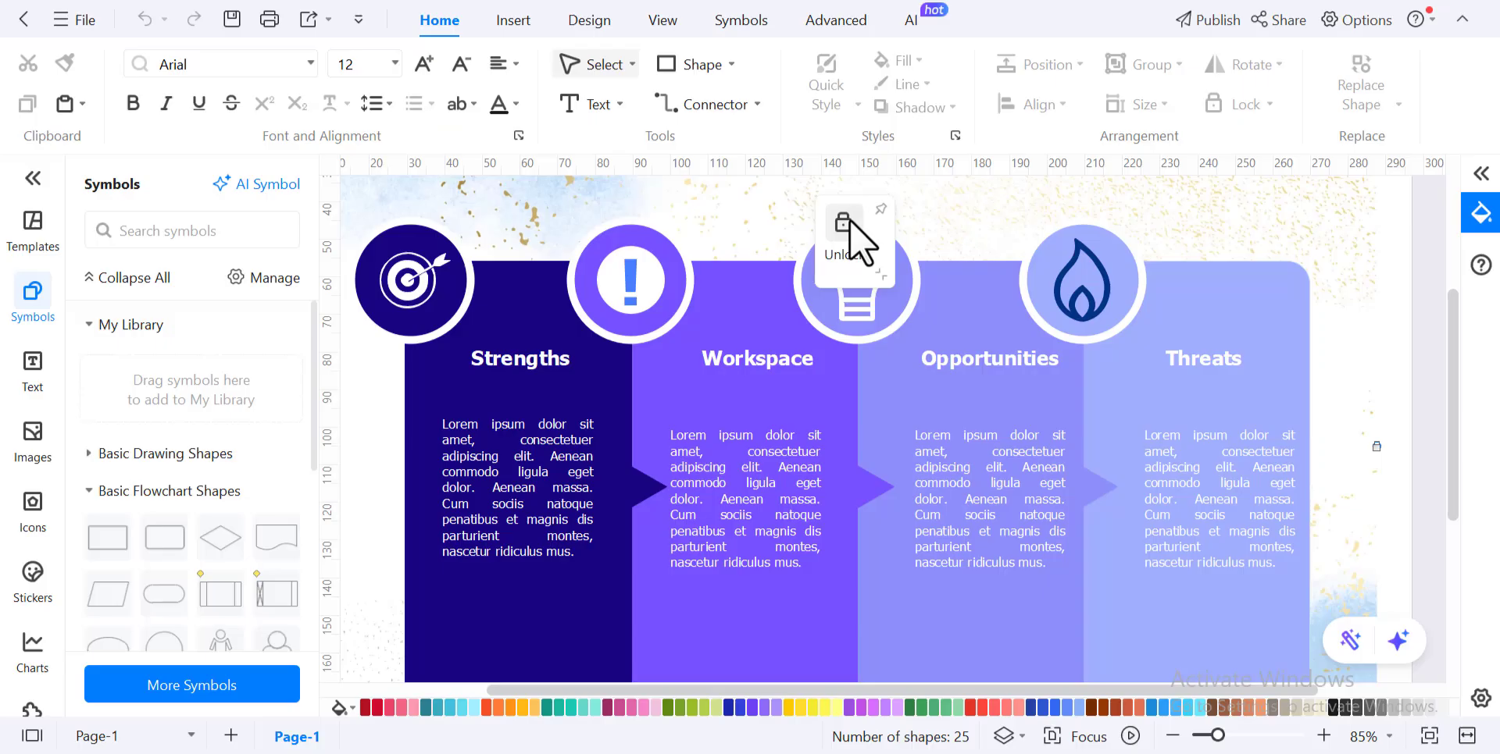
click(846, 221)
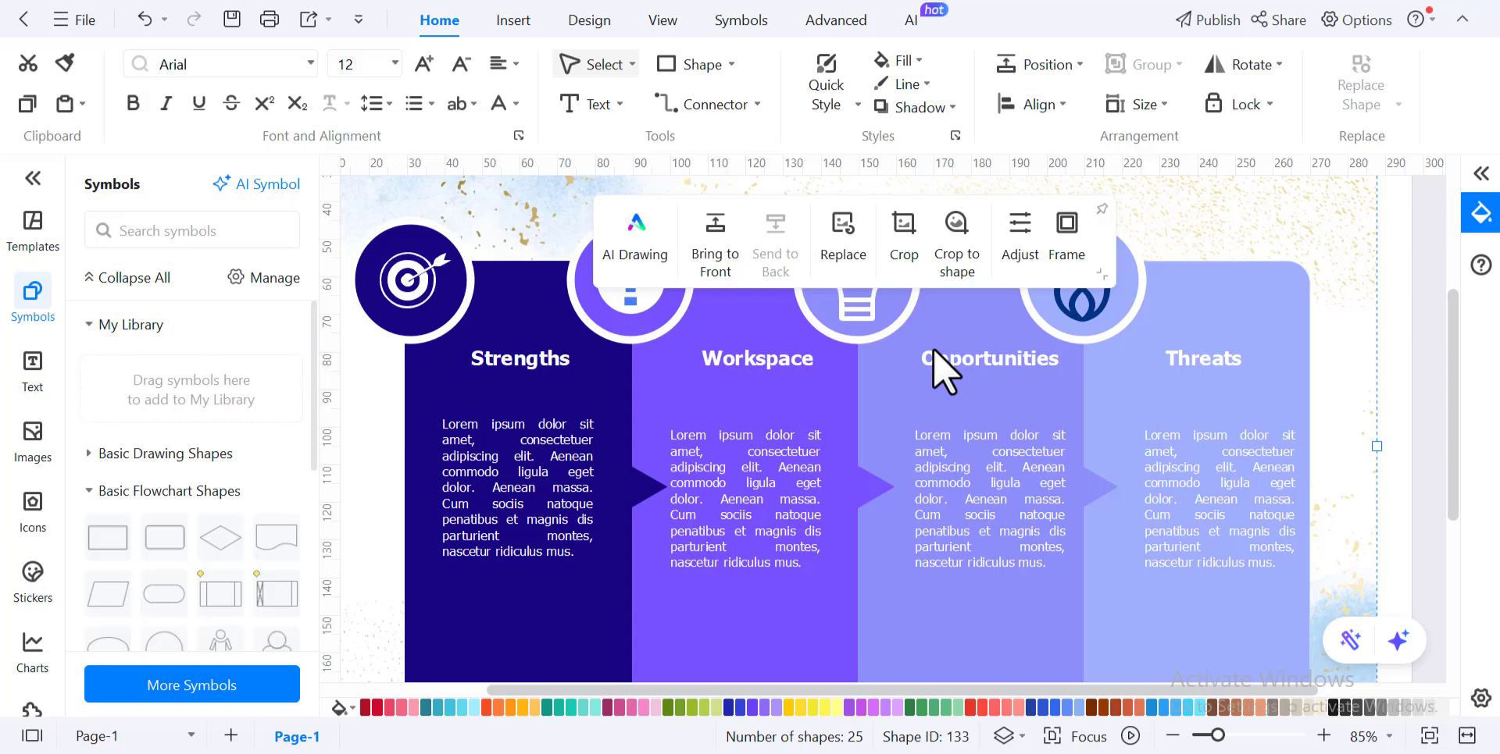
Step: Edit the Opportunities text and make the Workspace text start with Cosmos
click(980, 431)
double_click(987, 478)
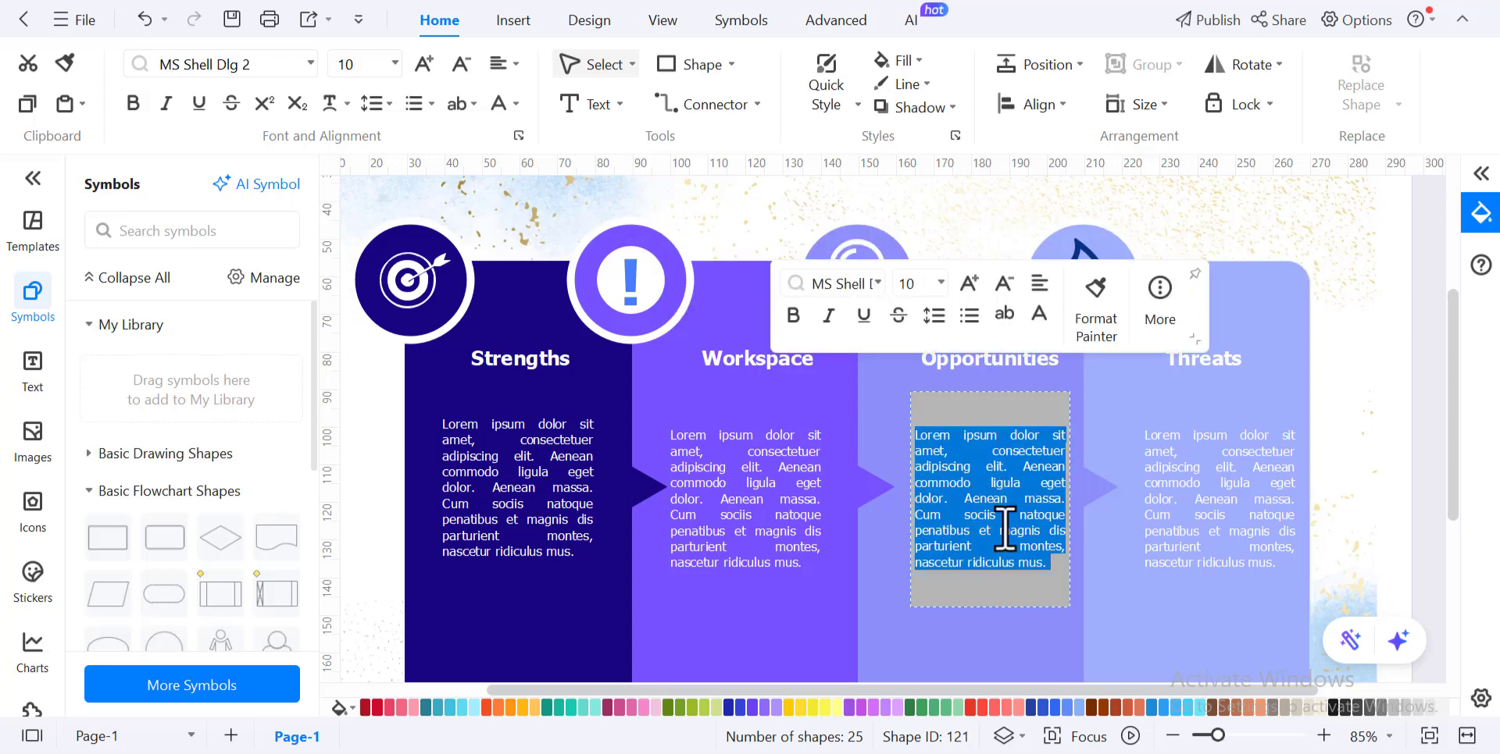
click(1114, 453)
click(515, 485)
double_click(739, 488)
click(703, 442)
text(smos)
Step: Fill the Workspace column teal and begin editing the Threats text
click(757, 664)
click(802, 228)
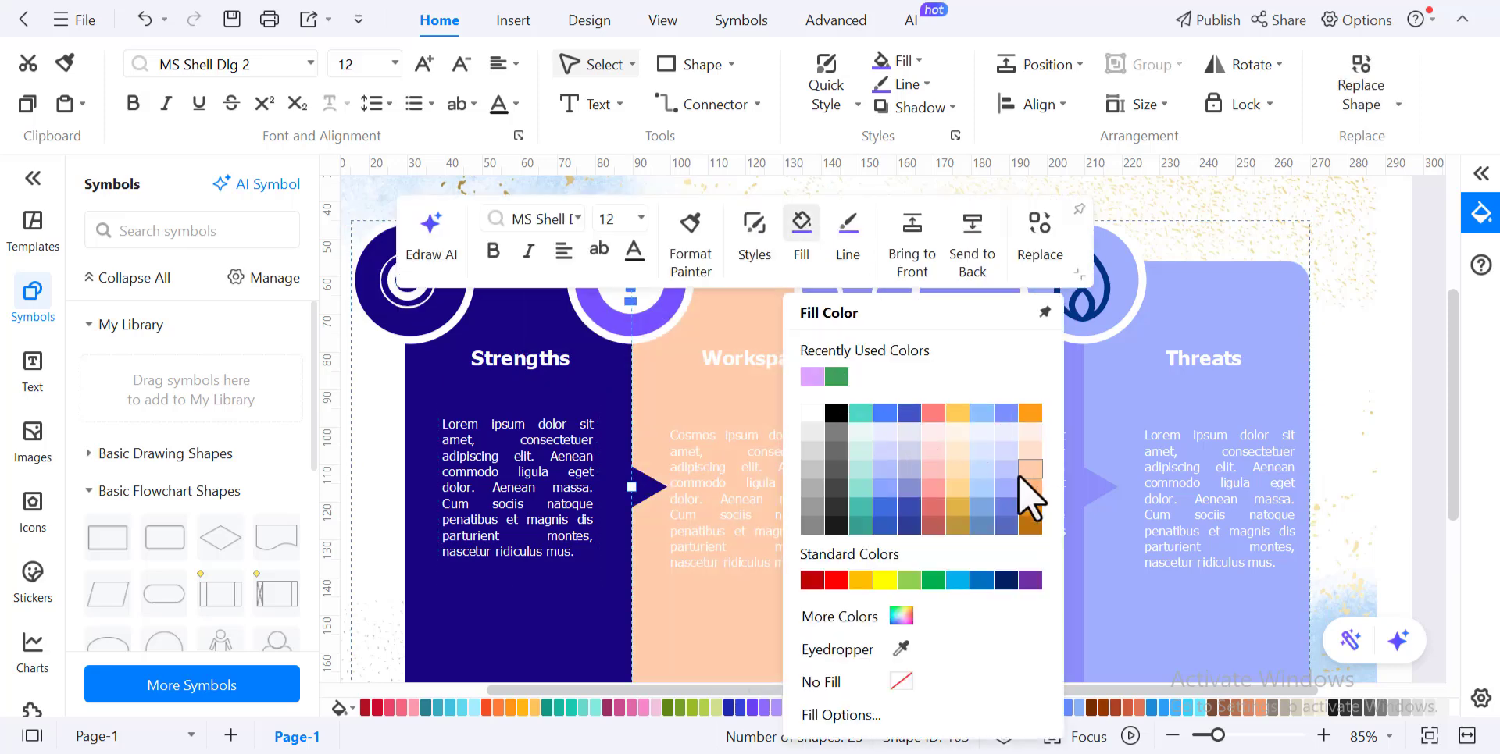
click(859, 416)
click(1122, 429)
click(1133, 247)
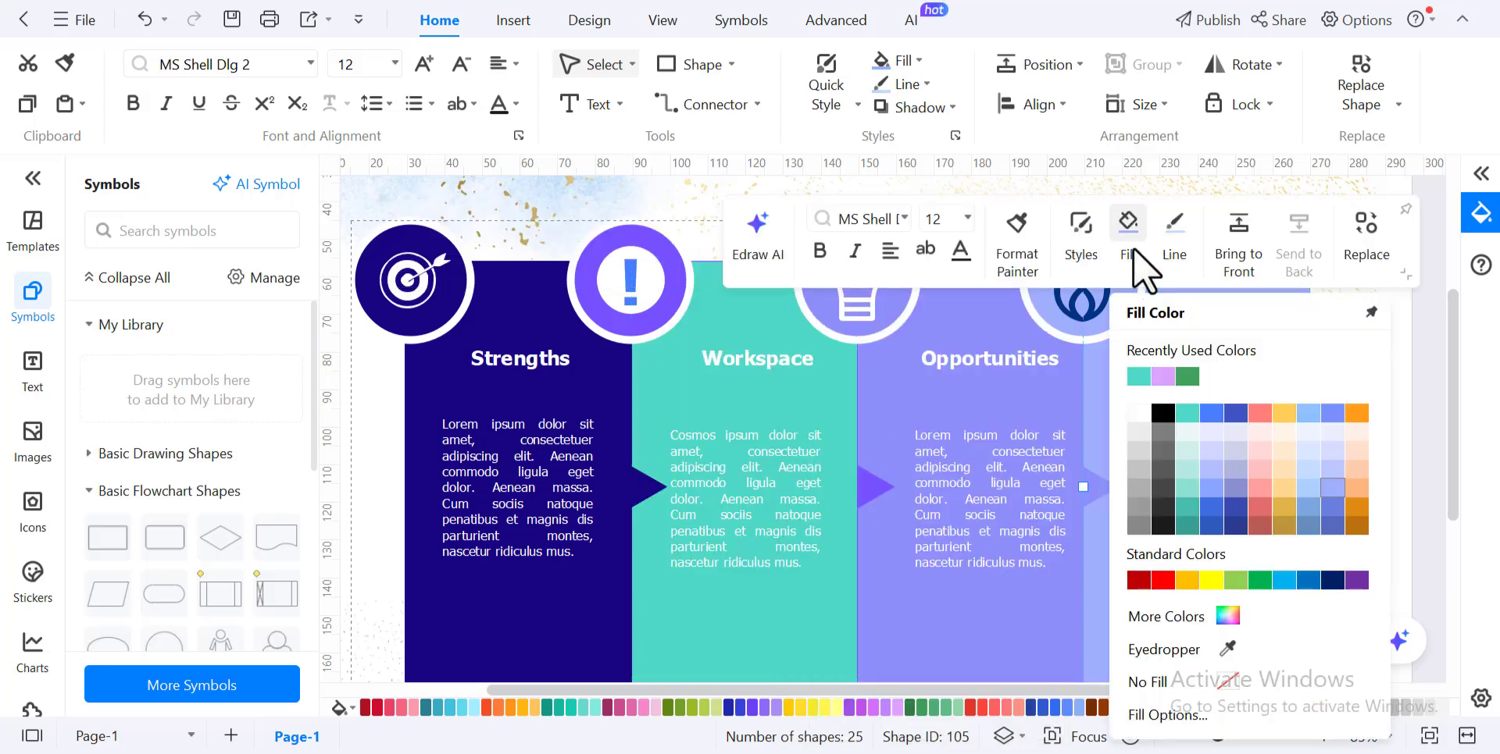
click(1213, 459)
double_click(1230, 394)
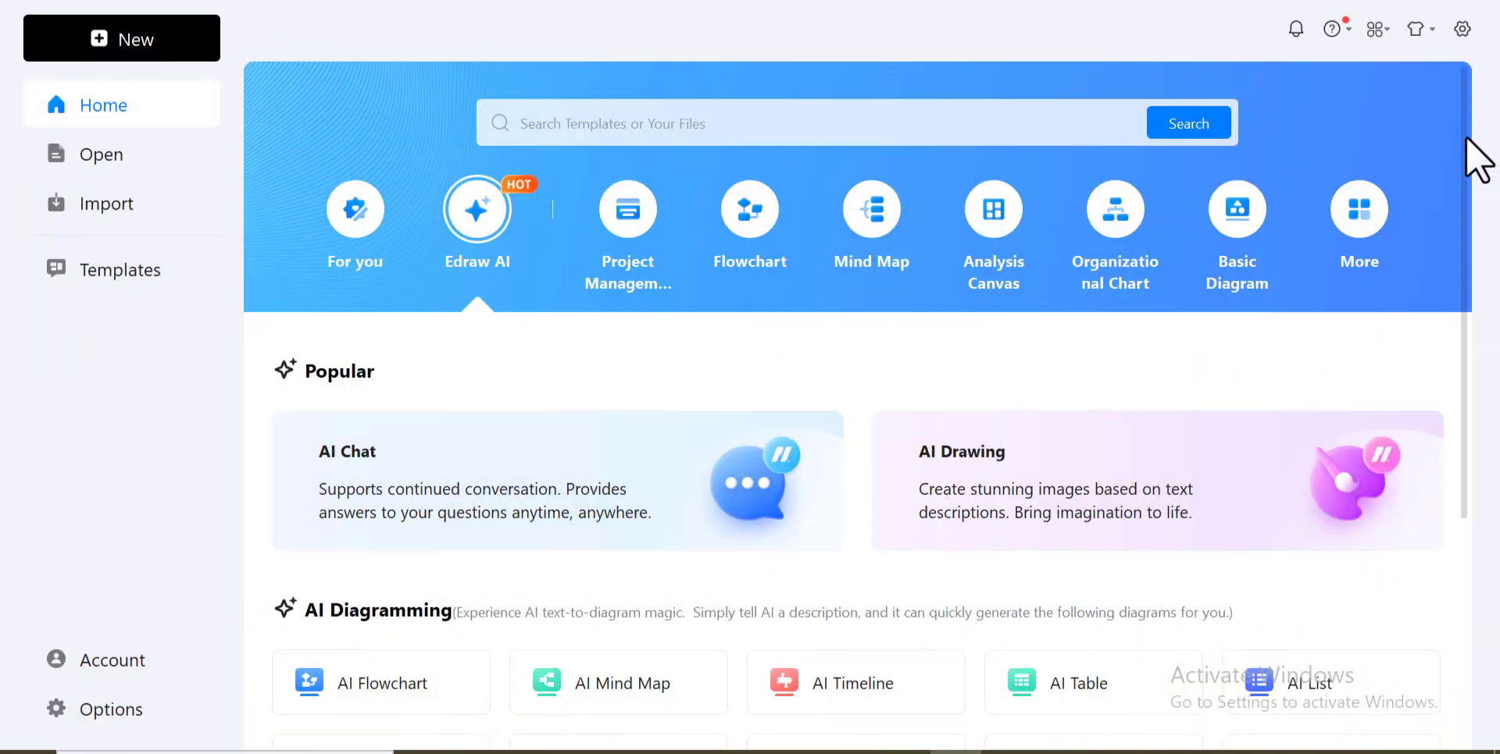
drag(1466, 139, 1497, 382)
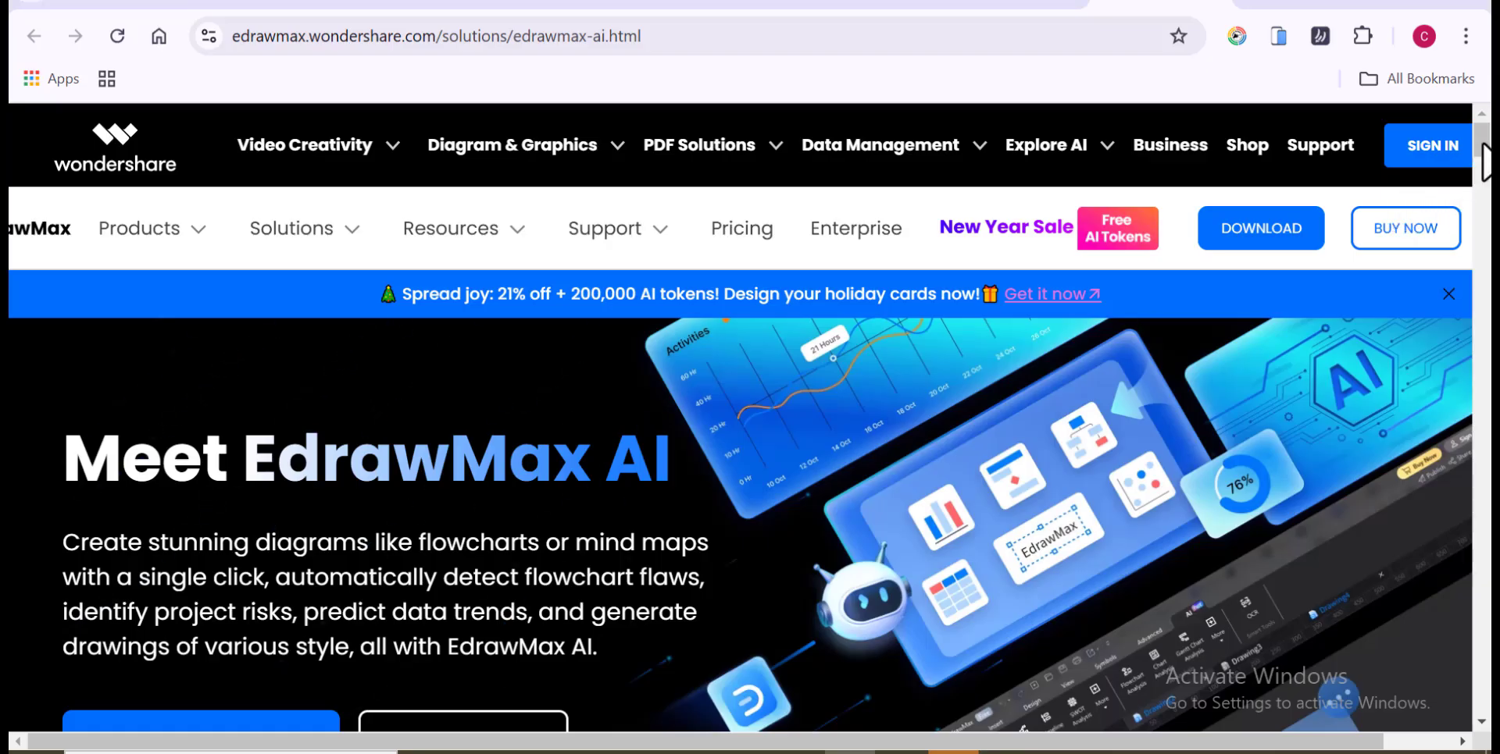
scroll(1484, 160, down, 2)
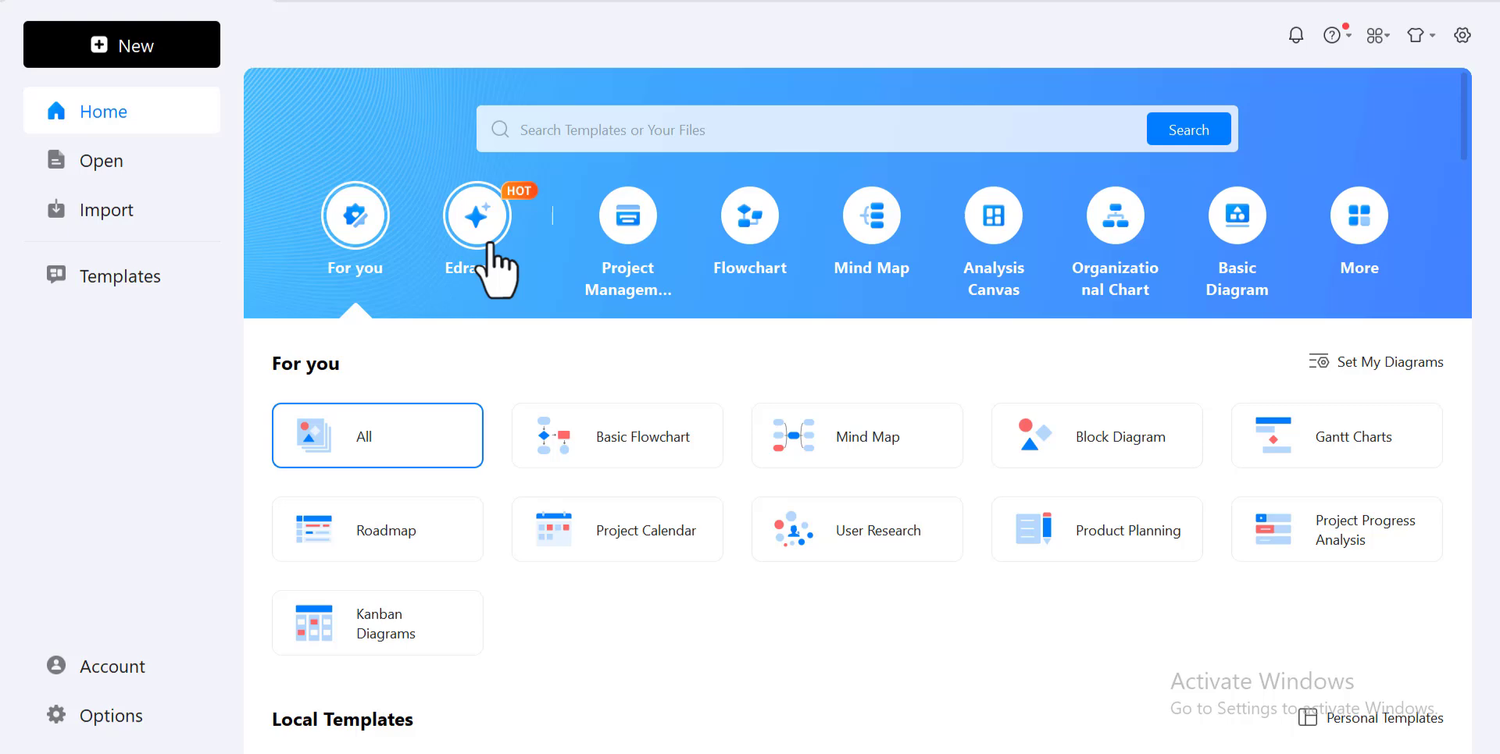
Step: Show the Edraw AI features on Home and scroll to the assistant's welcome options
click(489, 245)
scroll(750, 268, down, 3)
scroll(1450, 314, down, 3)
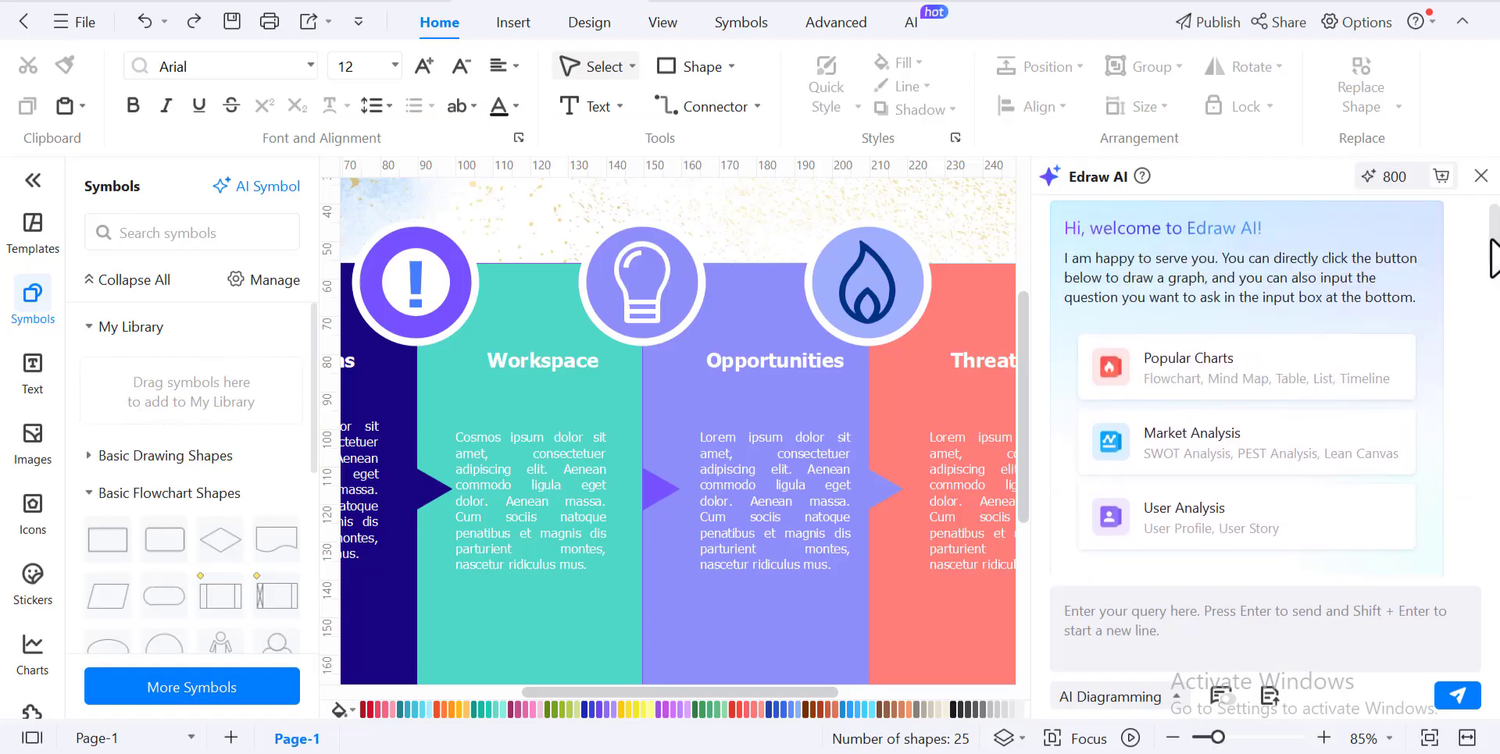
scroll(1493, 260, down, 1)
Step: Request a Popular Charts flowchart on 'responsibilities of a product manager' from Edraw AI
click(1282, 341)
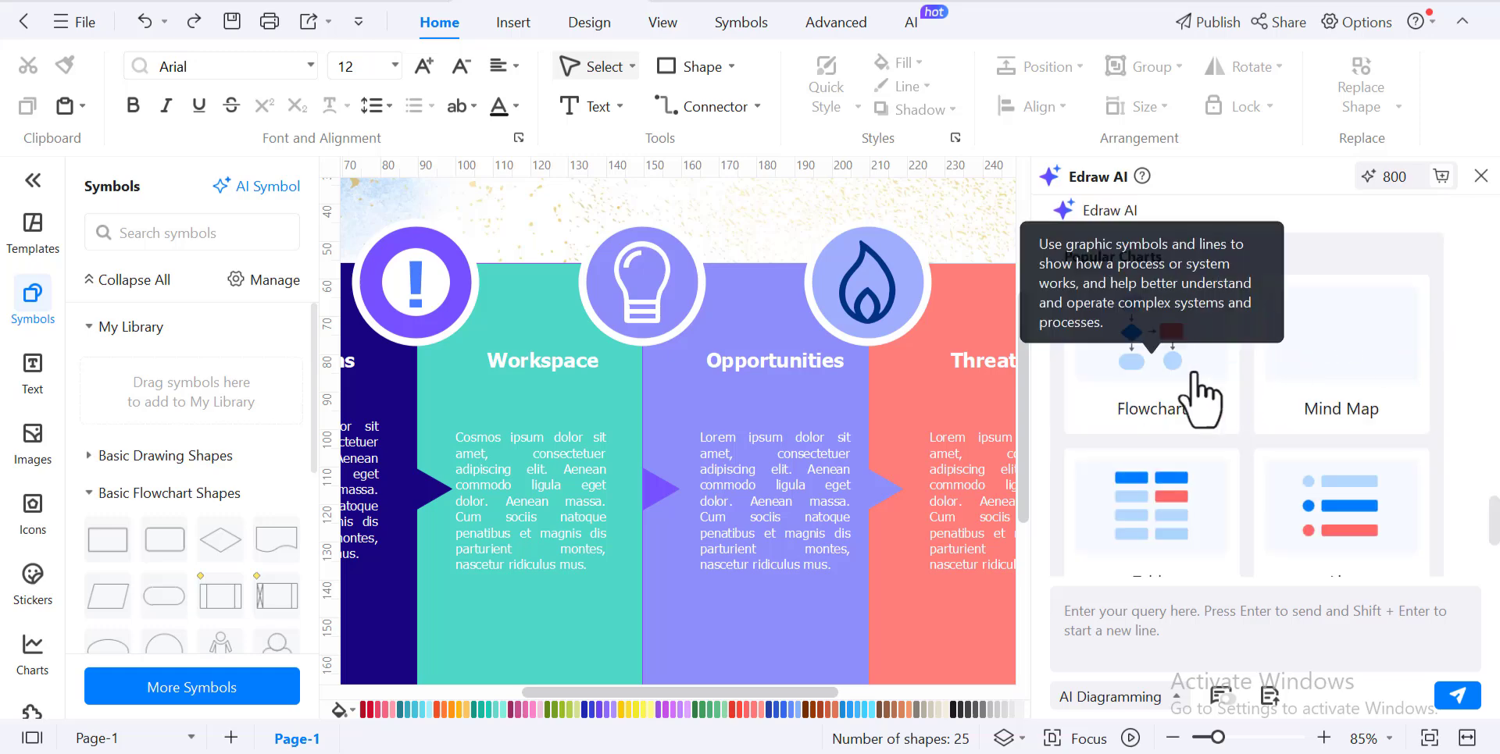
click(1194, 373)
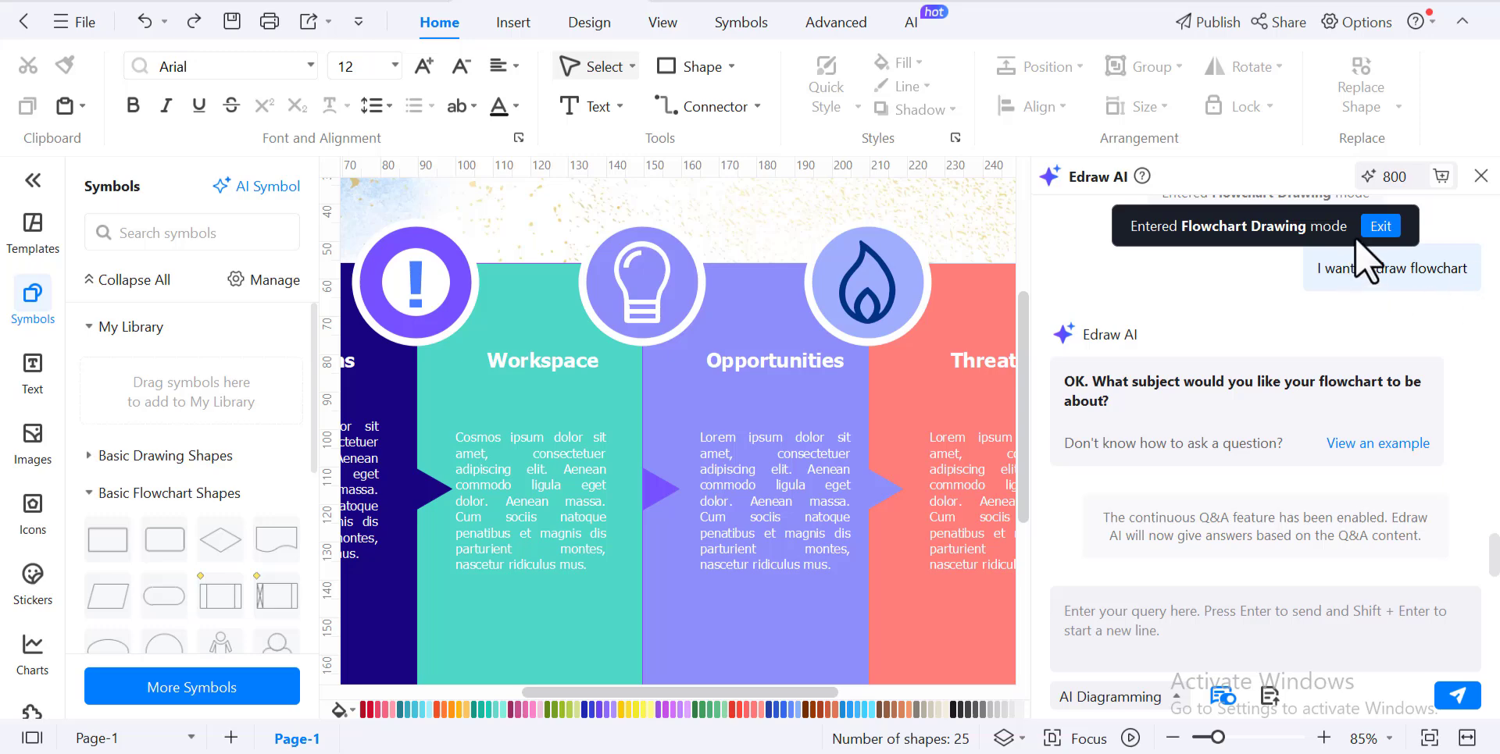
click(1220, 628)
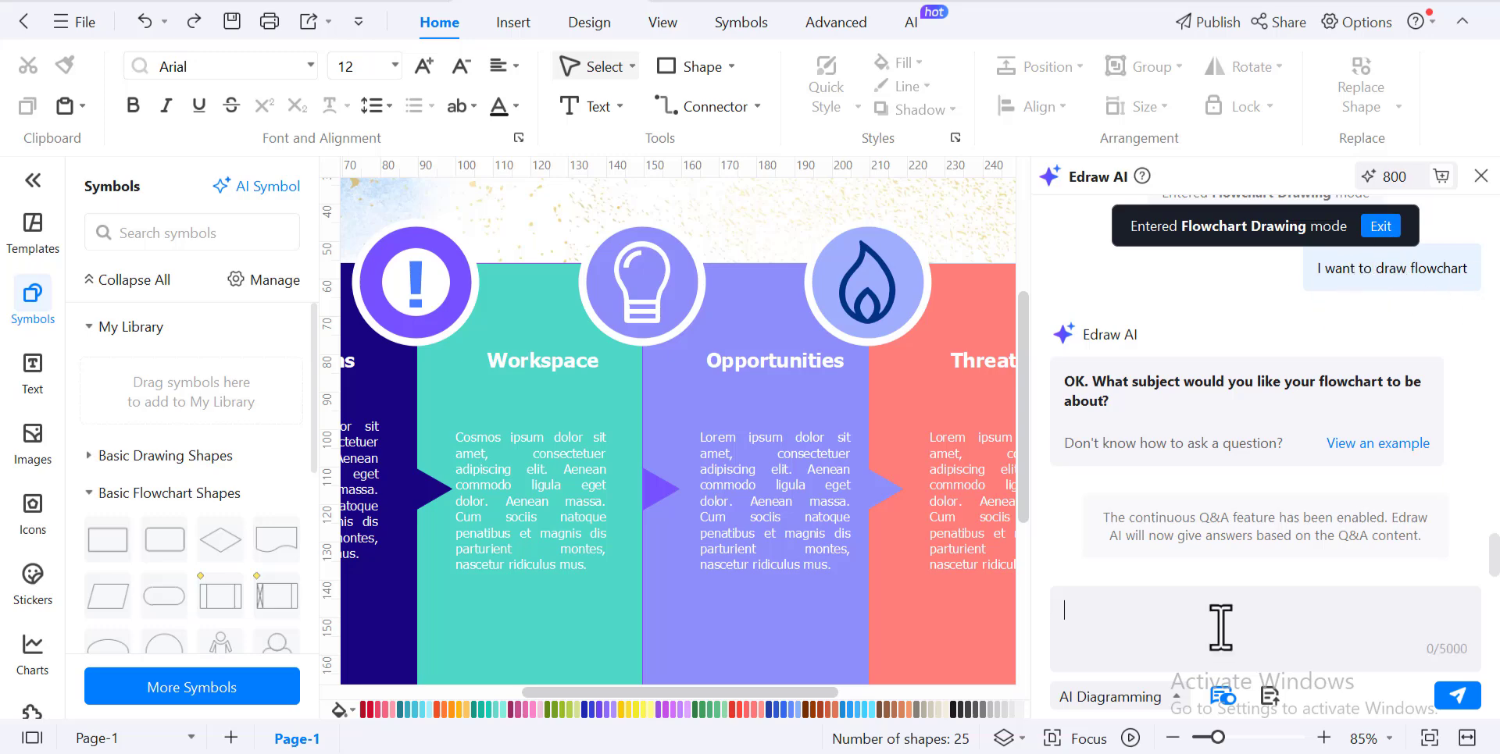
text(responsibilities of a product manager)
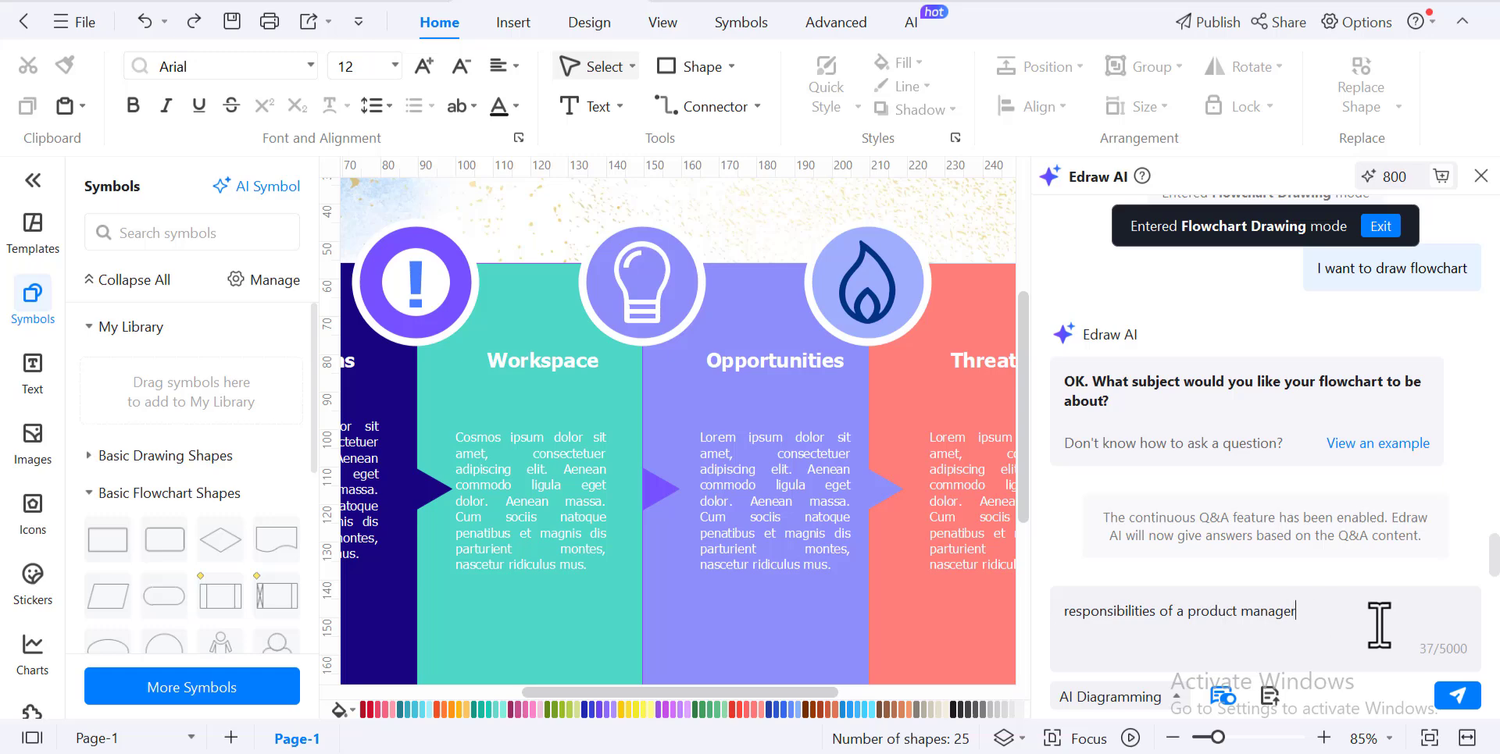
click(1461, 696)
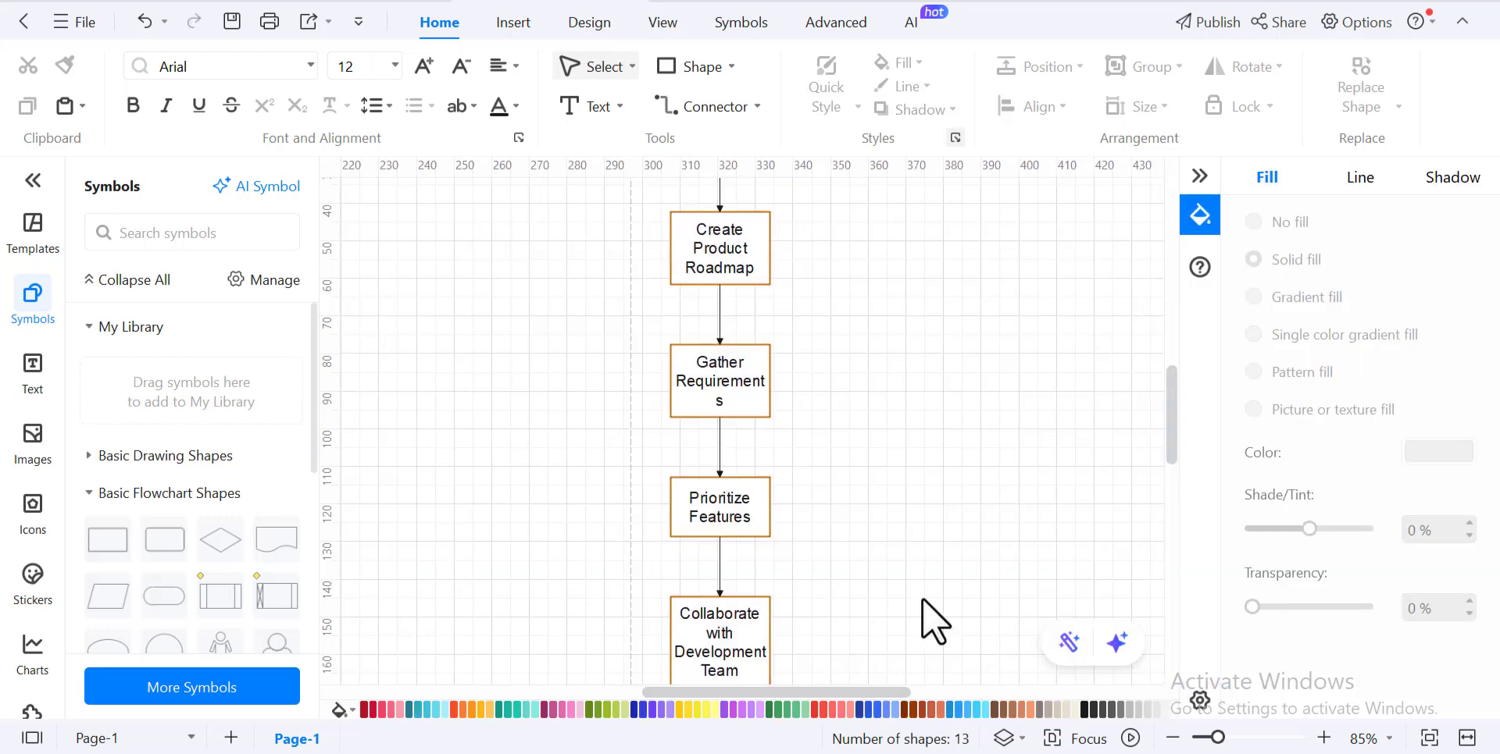
Step: Select the whole flowchart and move it up and to the right
mouse_move(1172, 405)
mouse_down()
mouse_move(1168, 218)
mouse_move(1198, 291)
mouse_up()
key(ctrl+a)
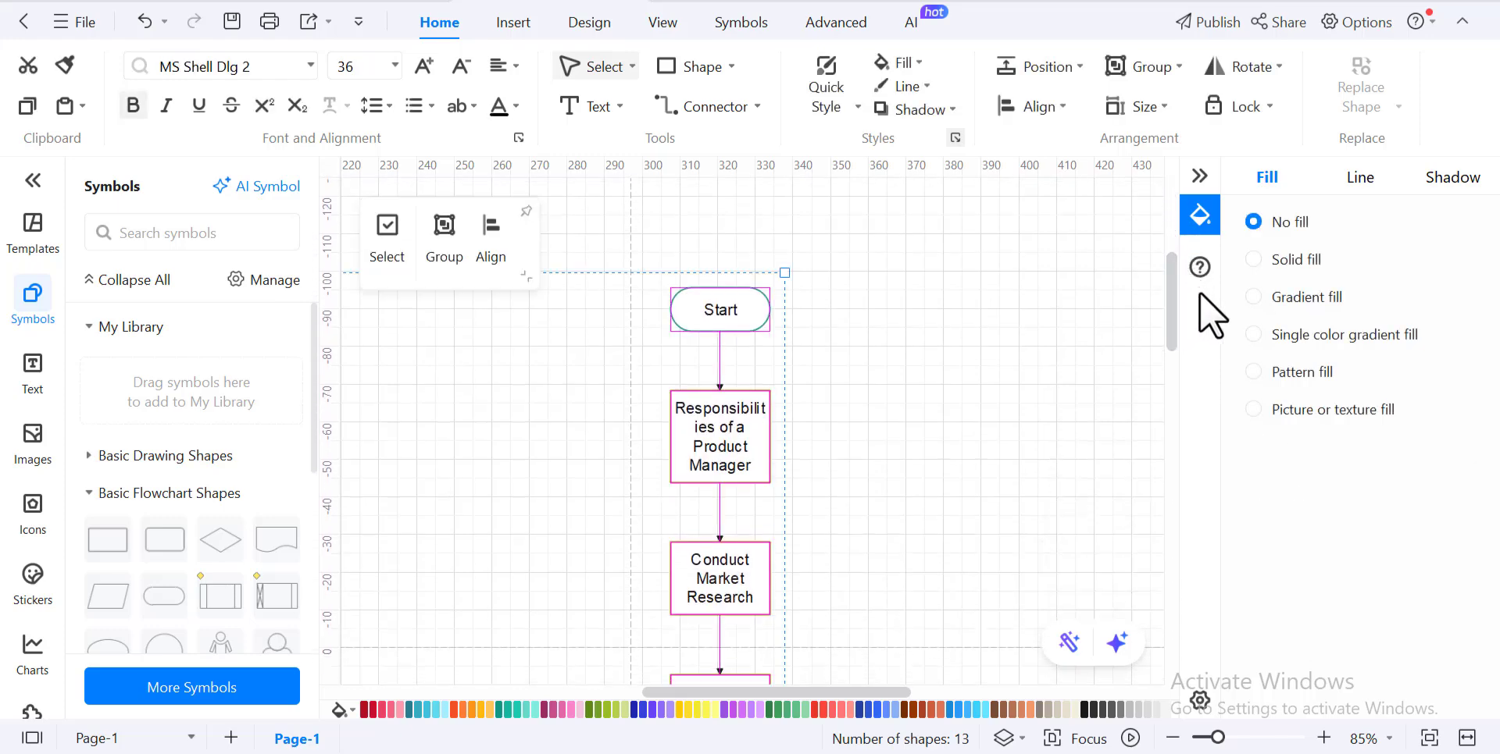
mouse_move(719, 309)
drag(743, 276, 761, 244)
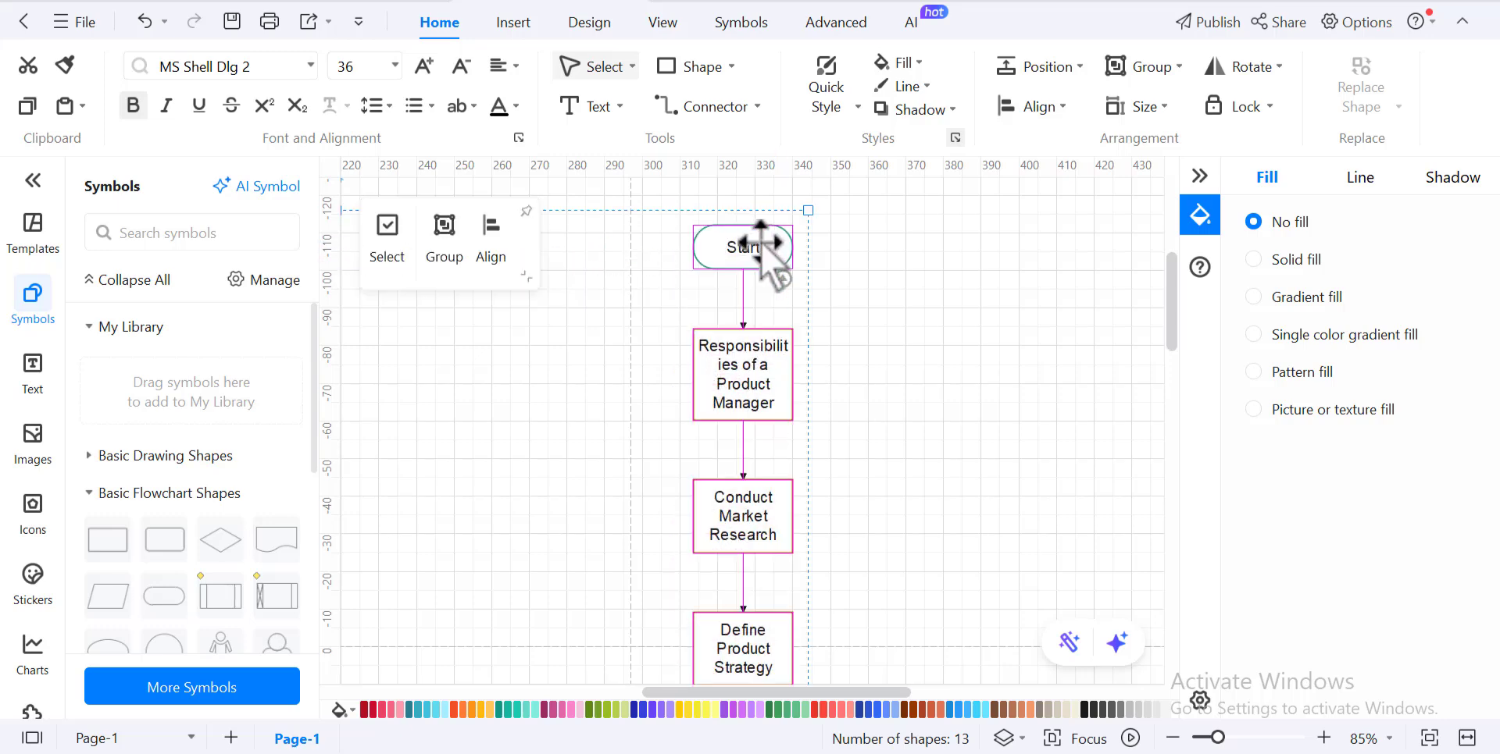
Step: Fill the Responsibilities box yellow, bold its text, and edit Conduct Market Research
click(762, 391)
click(822, 227)
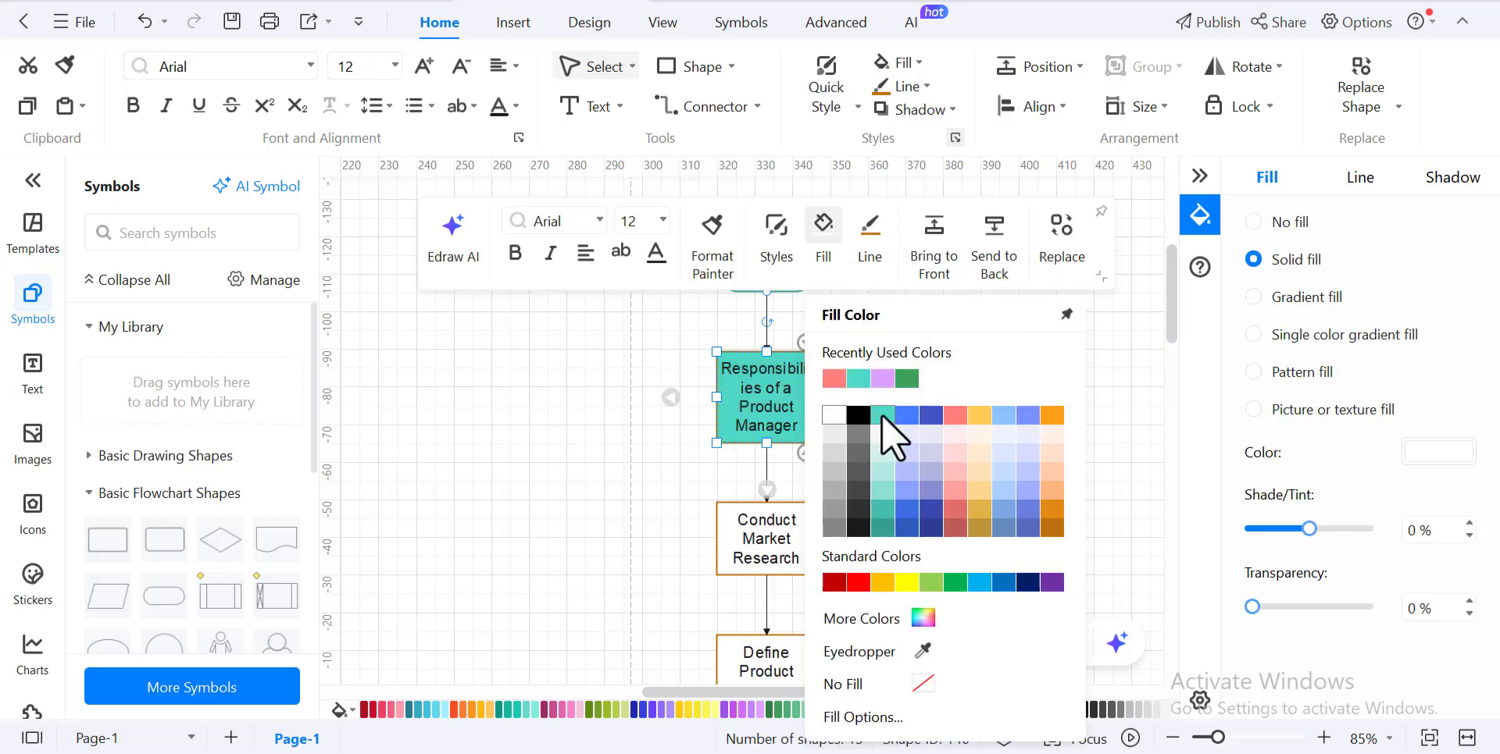
click(978, 419)
key(ctrl+b)
double_click(766, 514)
click(350, 462)
Step: Give Define Product Strategy a peach fill with bold text and adjust its font colour
scroll(1171, 358, down, 3)
click(781, 446)
click(823, 289)
click(378, 489)
double_click(766, 462)
key(ctrl+b)
click(853, 316)
click(903, 466)
scroll(1169, 364, down, 10)
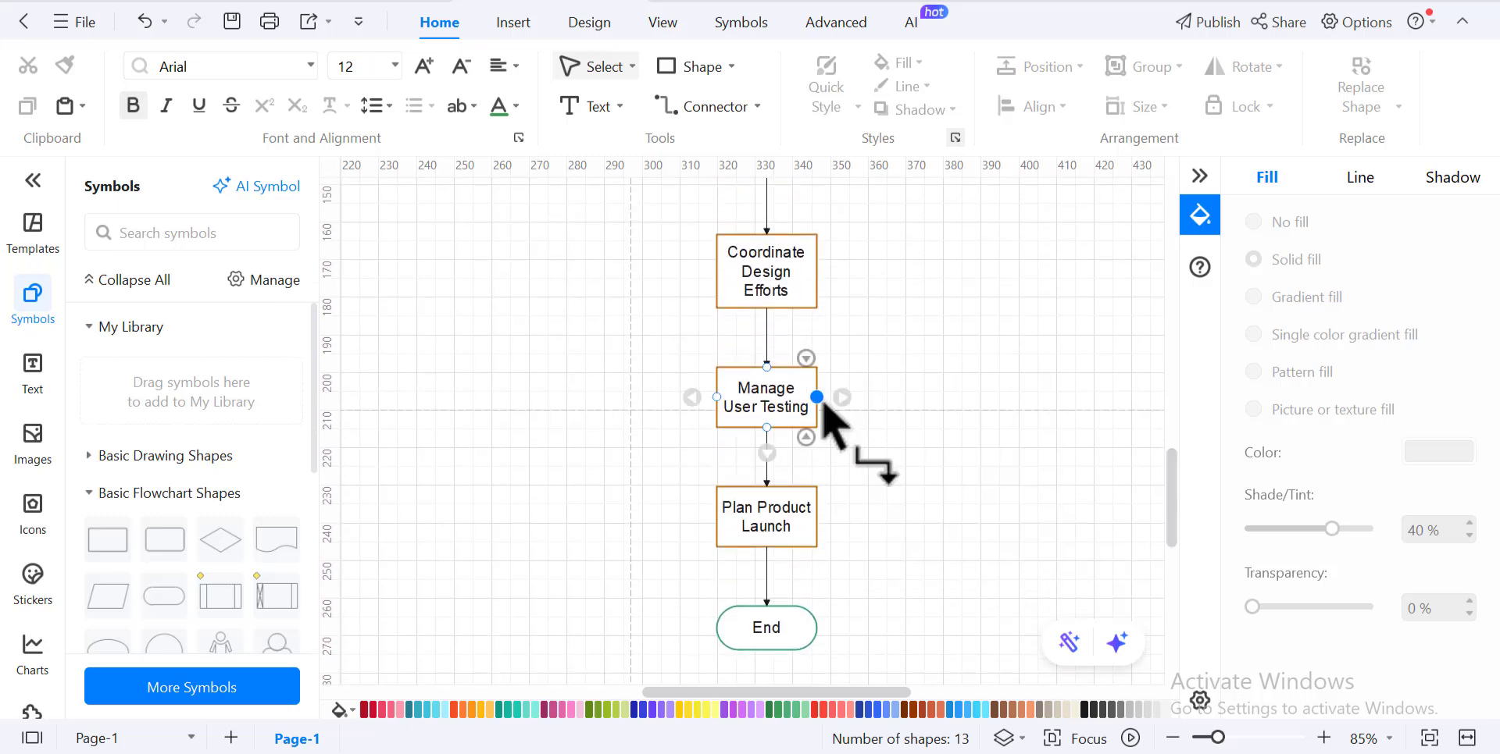
Step: Generate an AI mind map from the eco-friendly product example prompt, removing its 'Example:' label
click(773, 438)
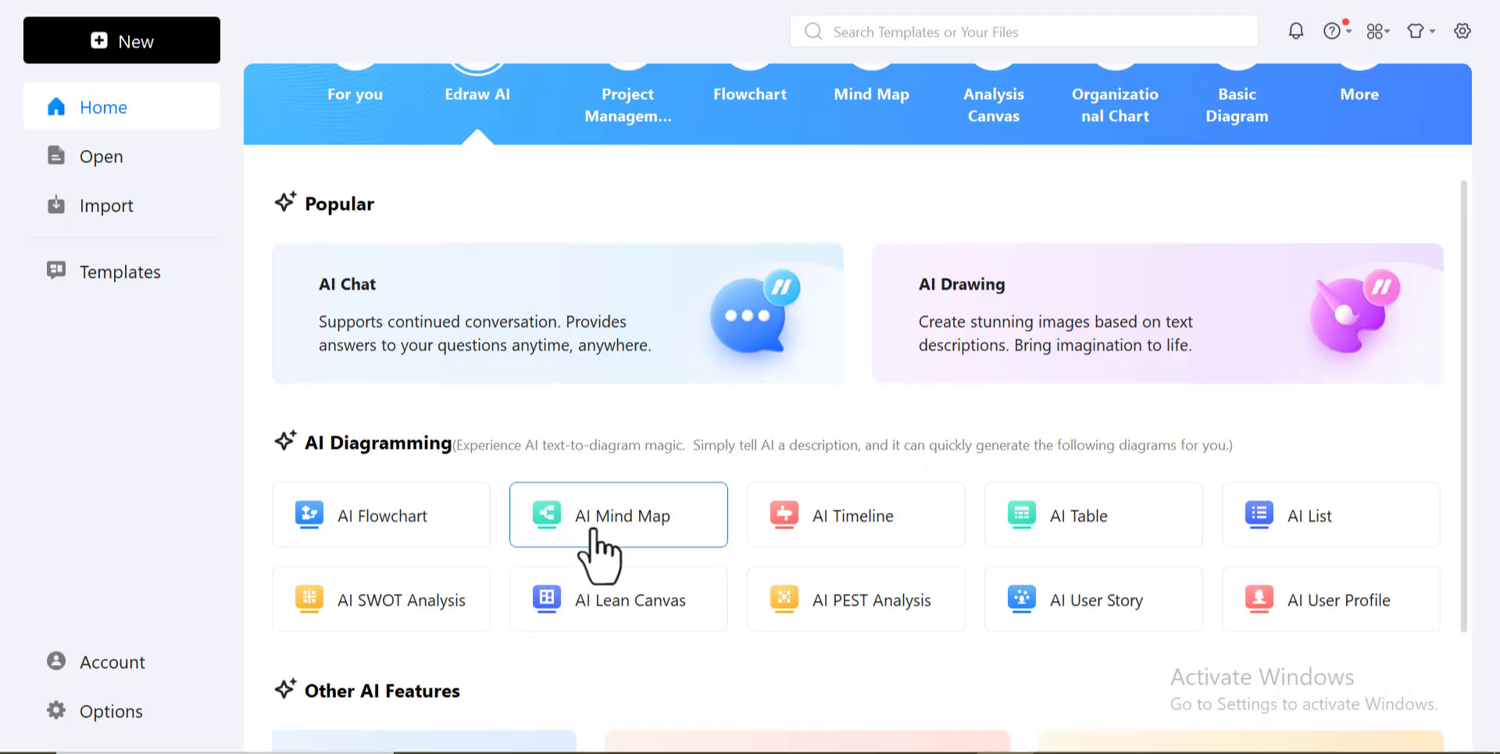
click(591, 531)
click(1377, 439)
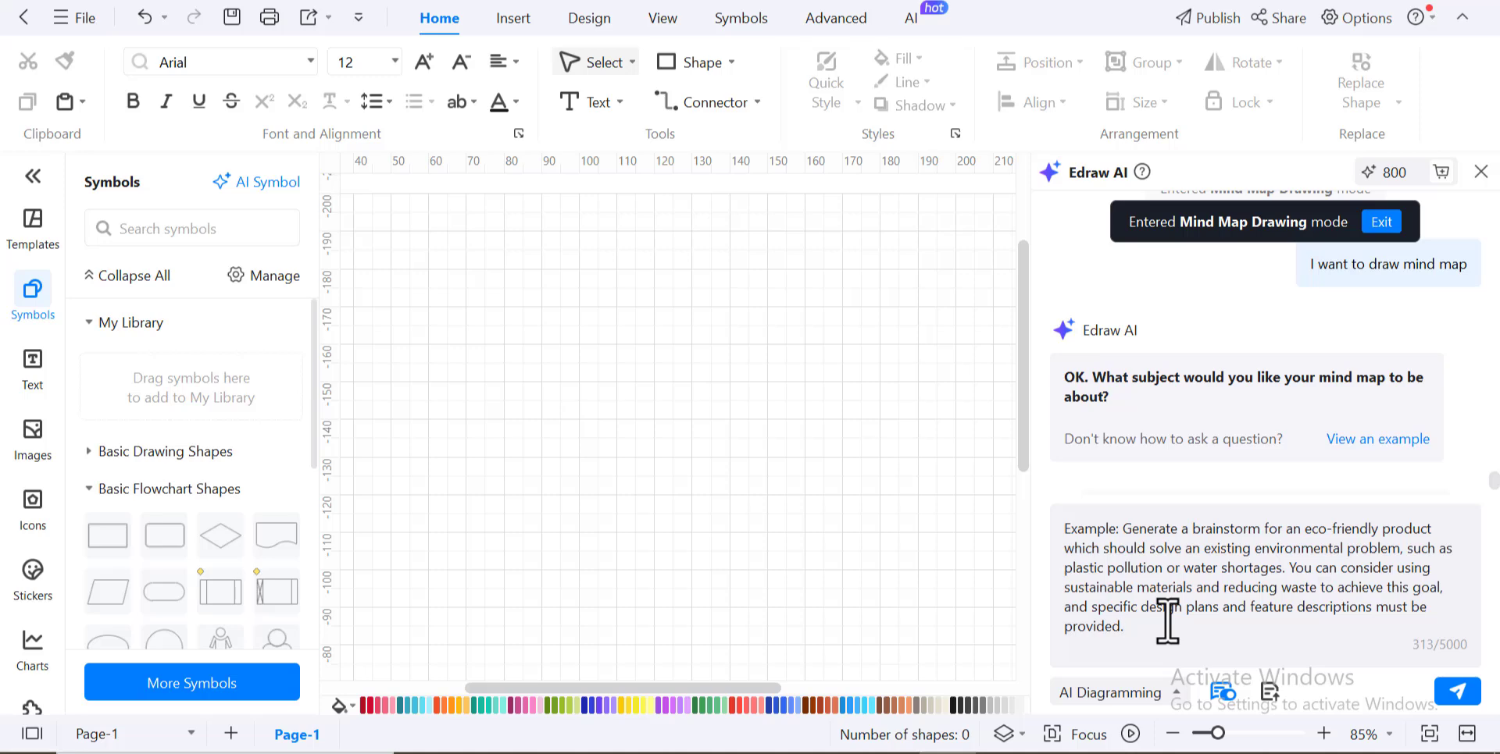
drag(1124, 529, 1062, 530)
key(BackSpace)
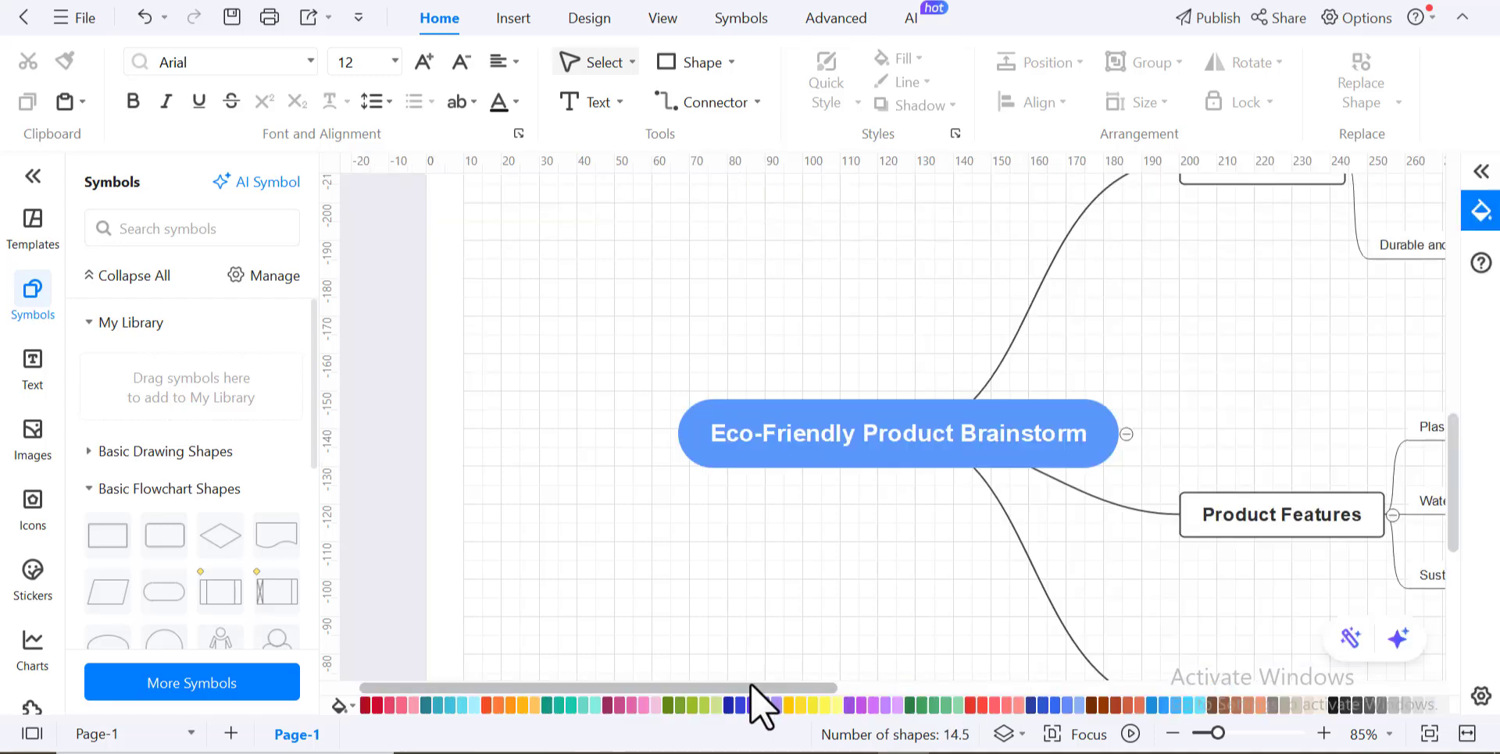
Step: Look over the Eco-Friendly Product Brainstorm mind map and bring up its Share options
drag(750, 683, 934, 666)
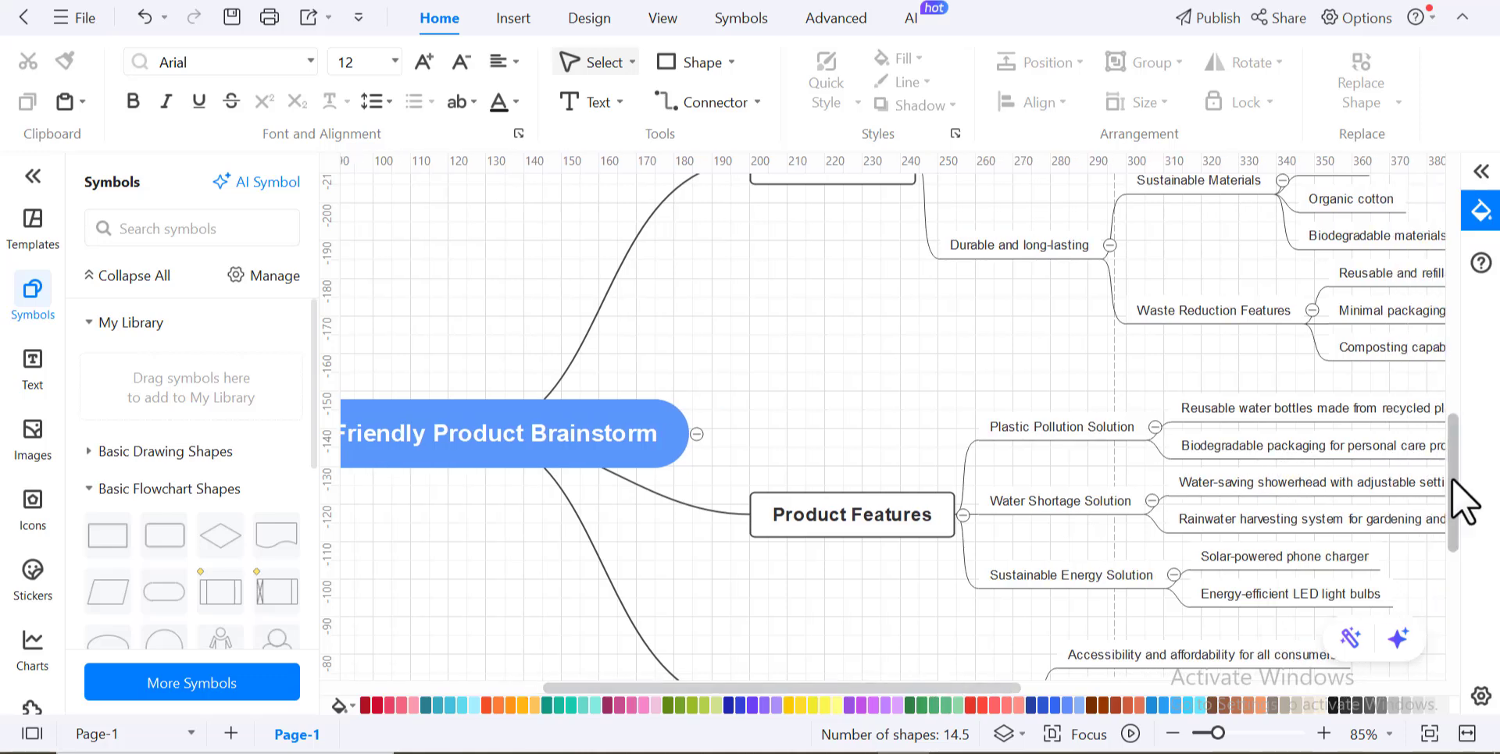
scroll(1460, 456, up, 2)
mouse_move(1459, 456)
mouse_down()
mouse_move(1460, 344)
mouse_move(1483, 467)
mouse_up()
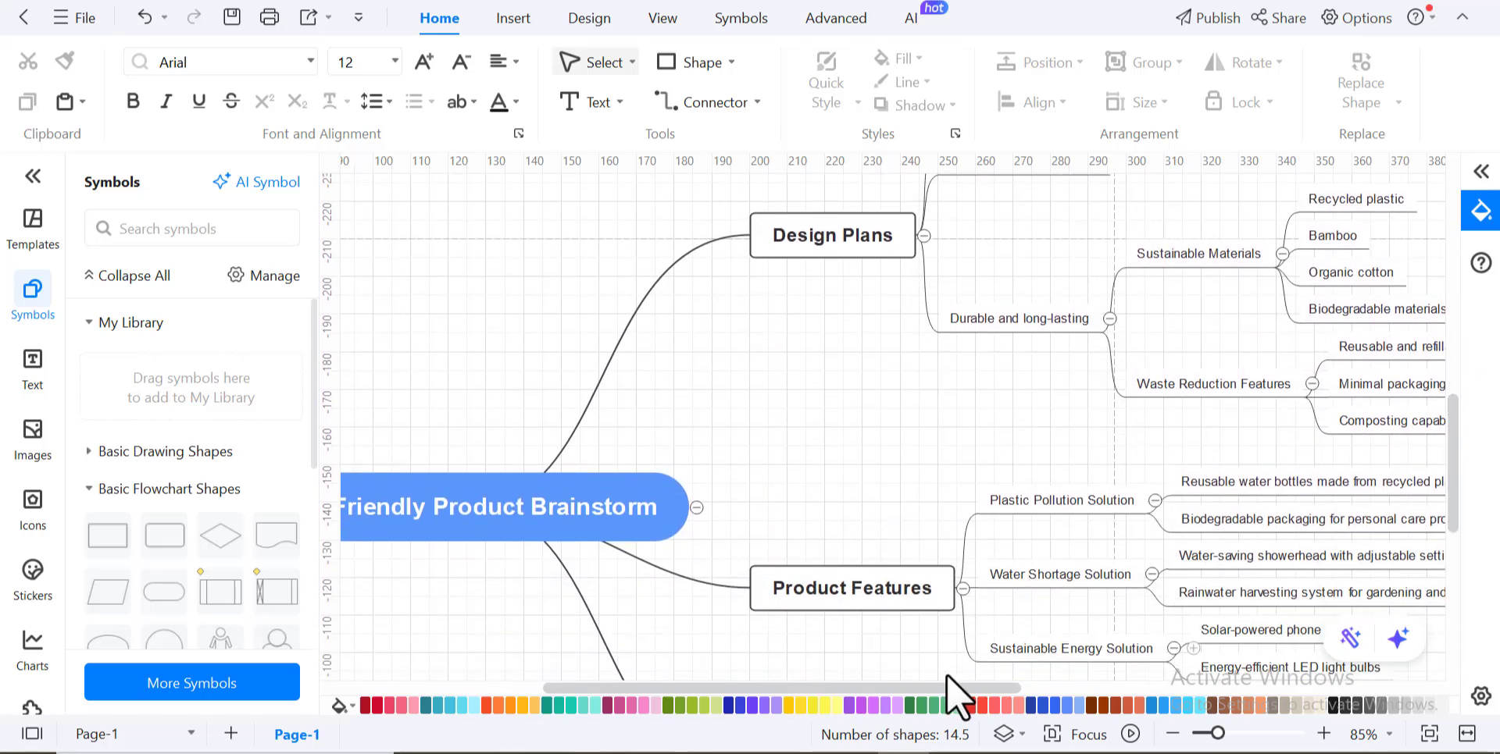
drag(949, 687, 1047, 678)
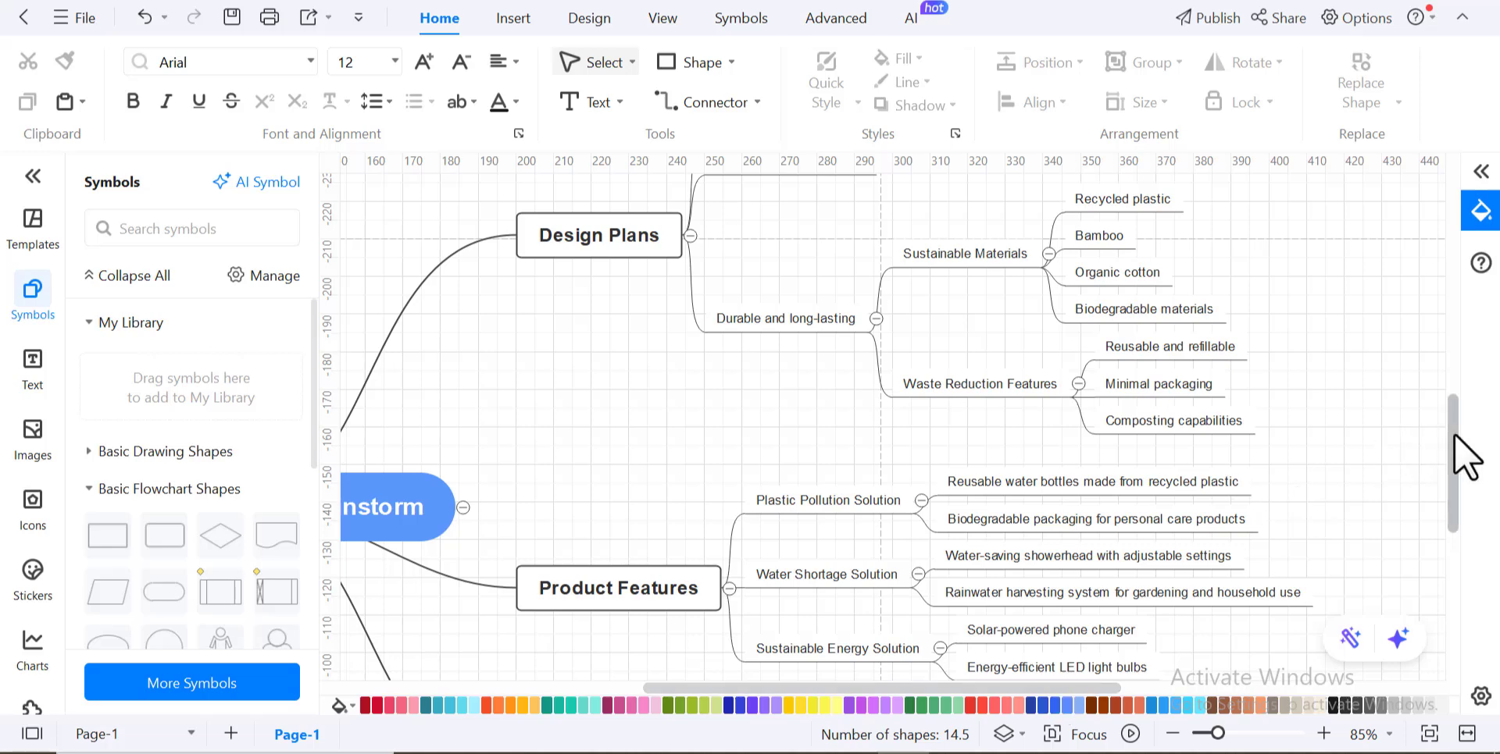
mouse_move(1455, 434)
mouse_down()
mouse_move(1451, 506)
mouse_move(1468, 418)
mouse_up()
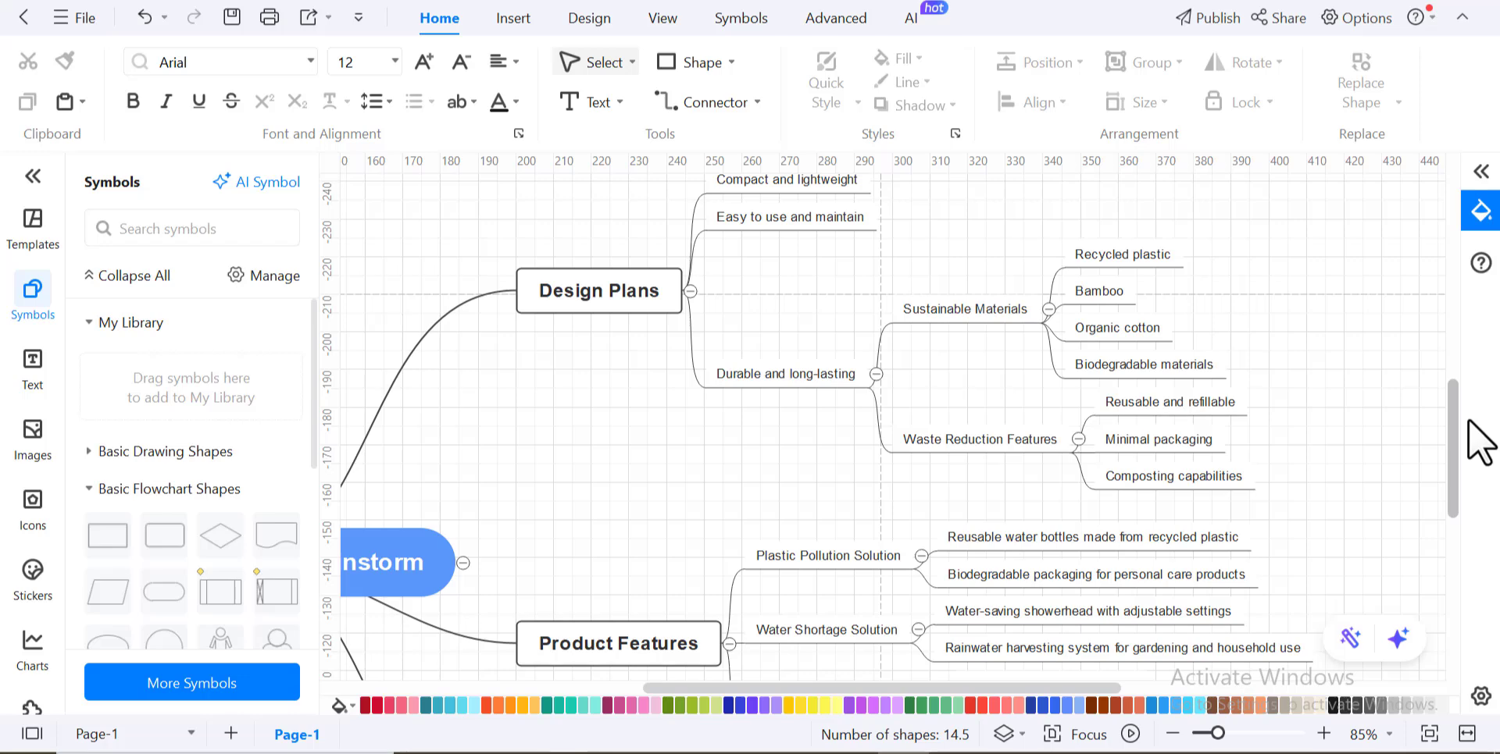
scroll(1469, 420, down, 1)
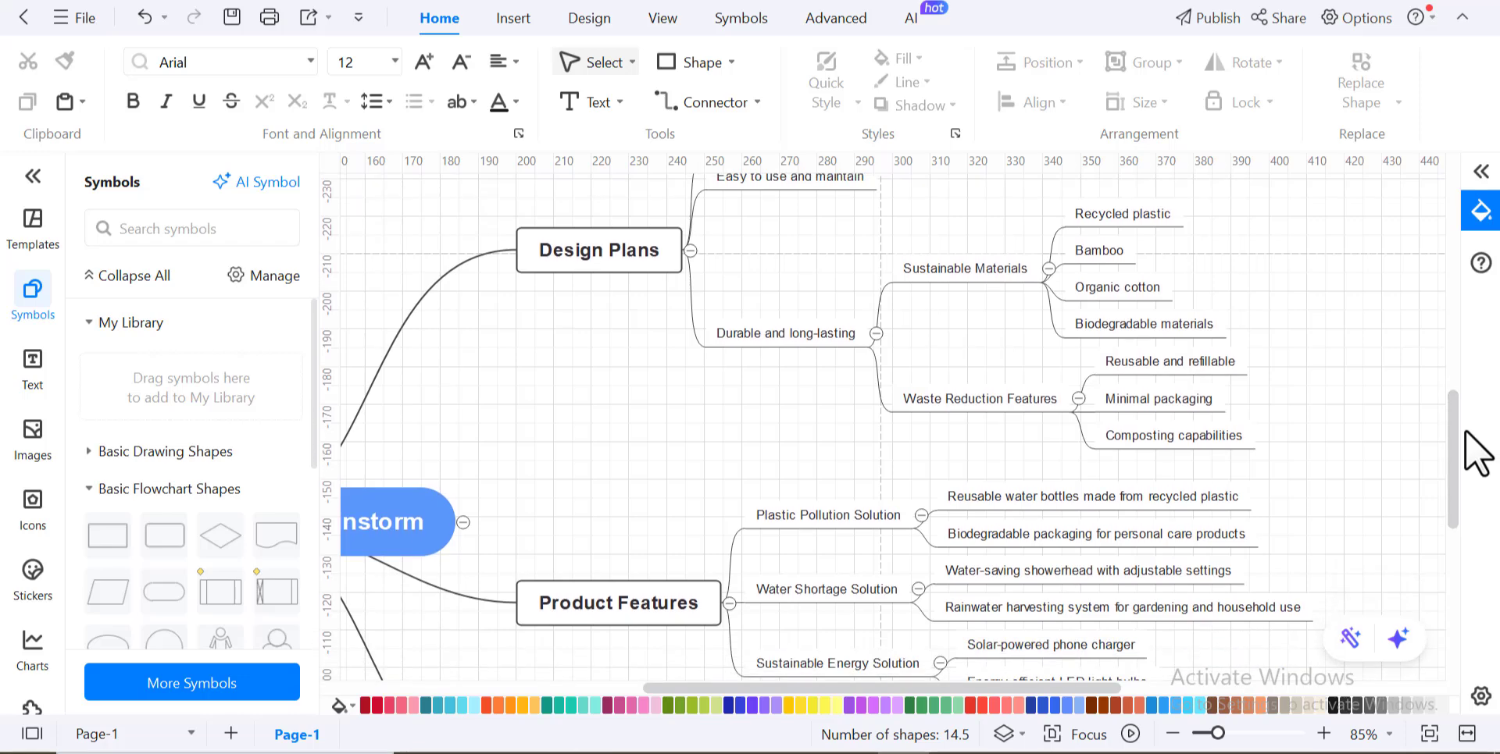
click(1278, 19)
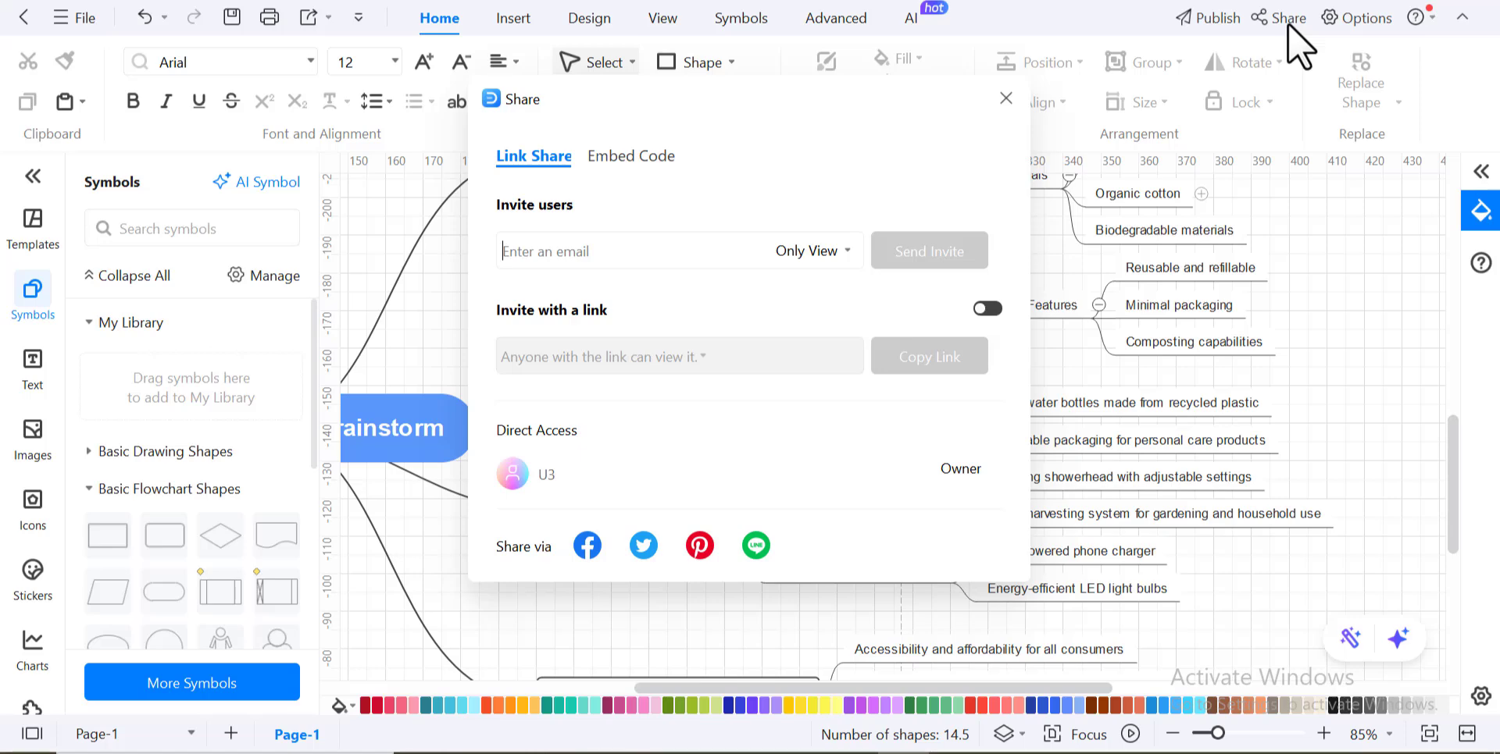
Step: Dismiss the Share panel and scroll through the Home screen's Edraw AI tools
click(1288, 21)
scroll(1474, 460, up, 1)
scroll(1472, 437, up, 2)
scroll(1468, 422, down, 1)
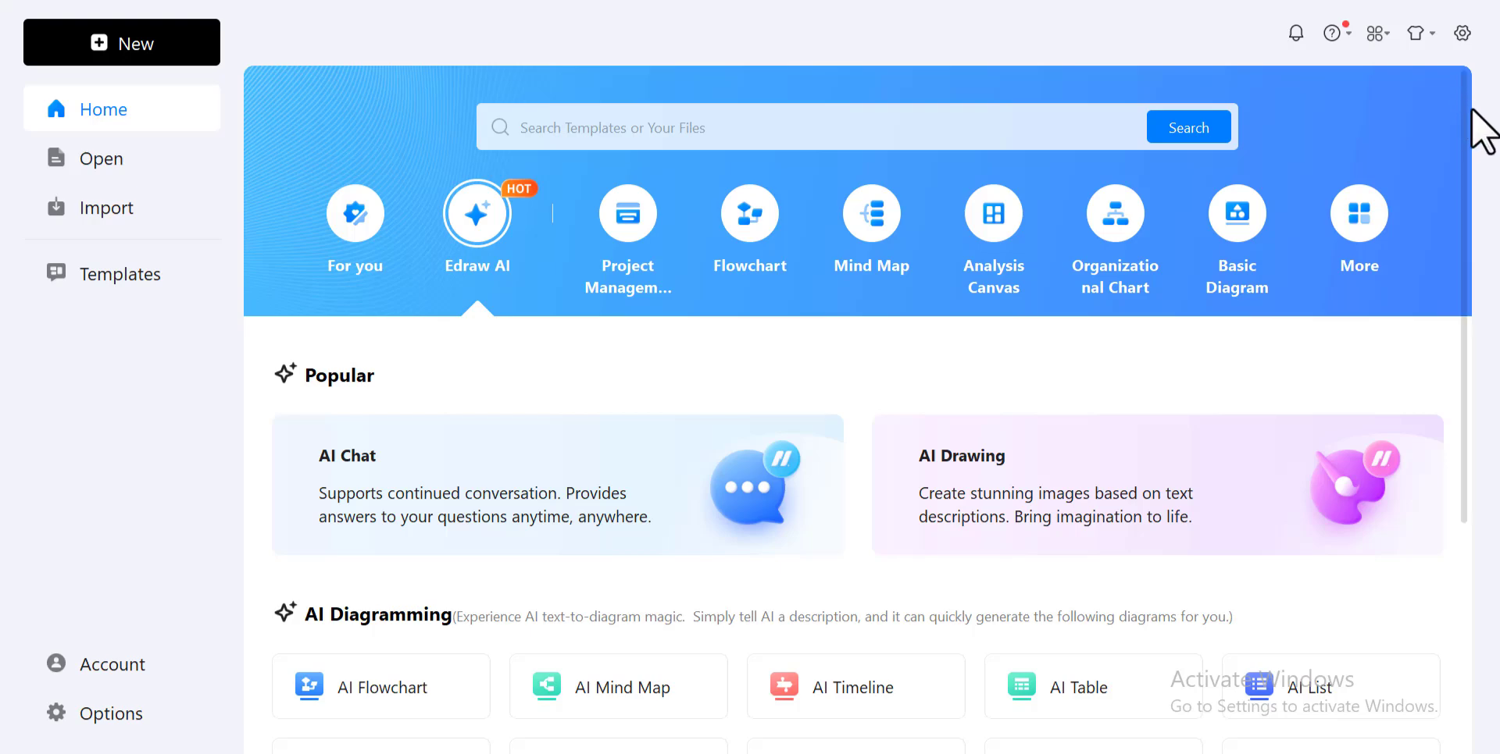
Step: Scroll down Home and advance the Other AI Features carousel to reveal Document Analysis
scroll(1476, 175, down, 3)
scroll(1480, 258, down, 3)
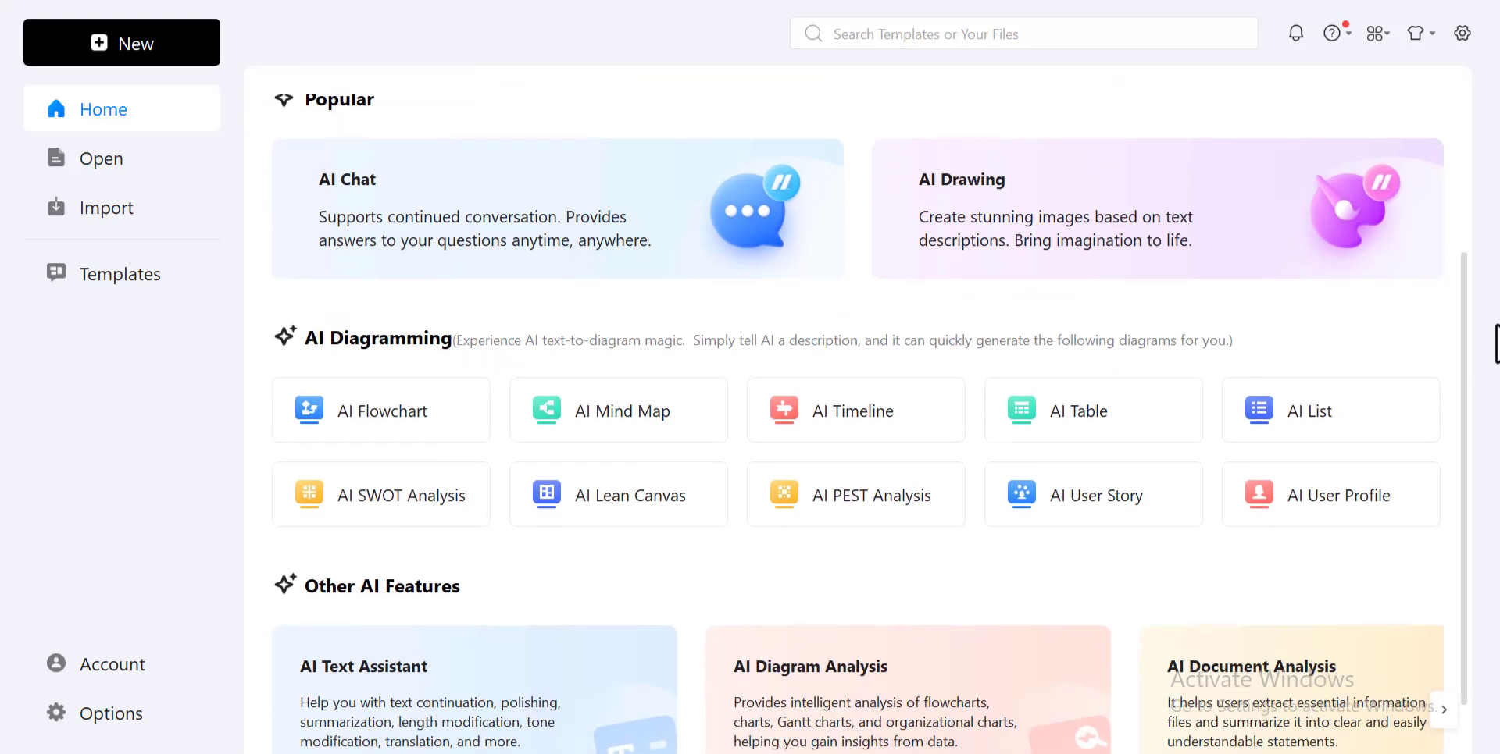
scroll(1497, 351, down, 1)
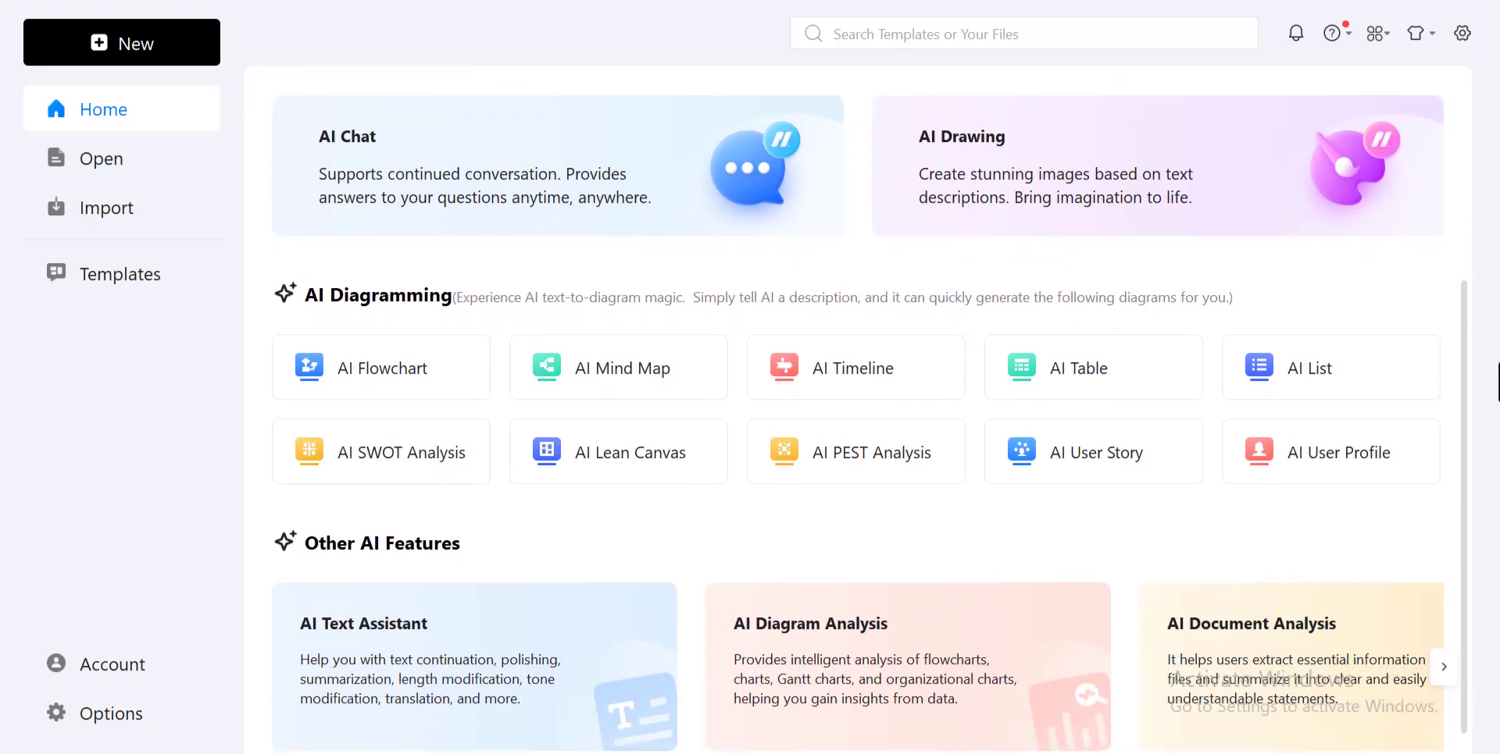
scroll(1497, 383, down, 1)
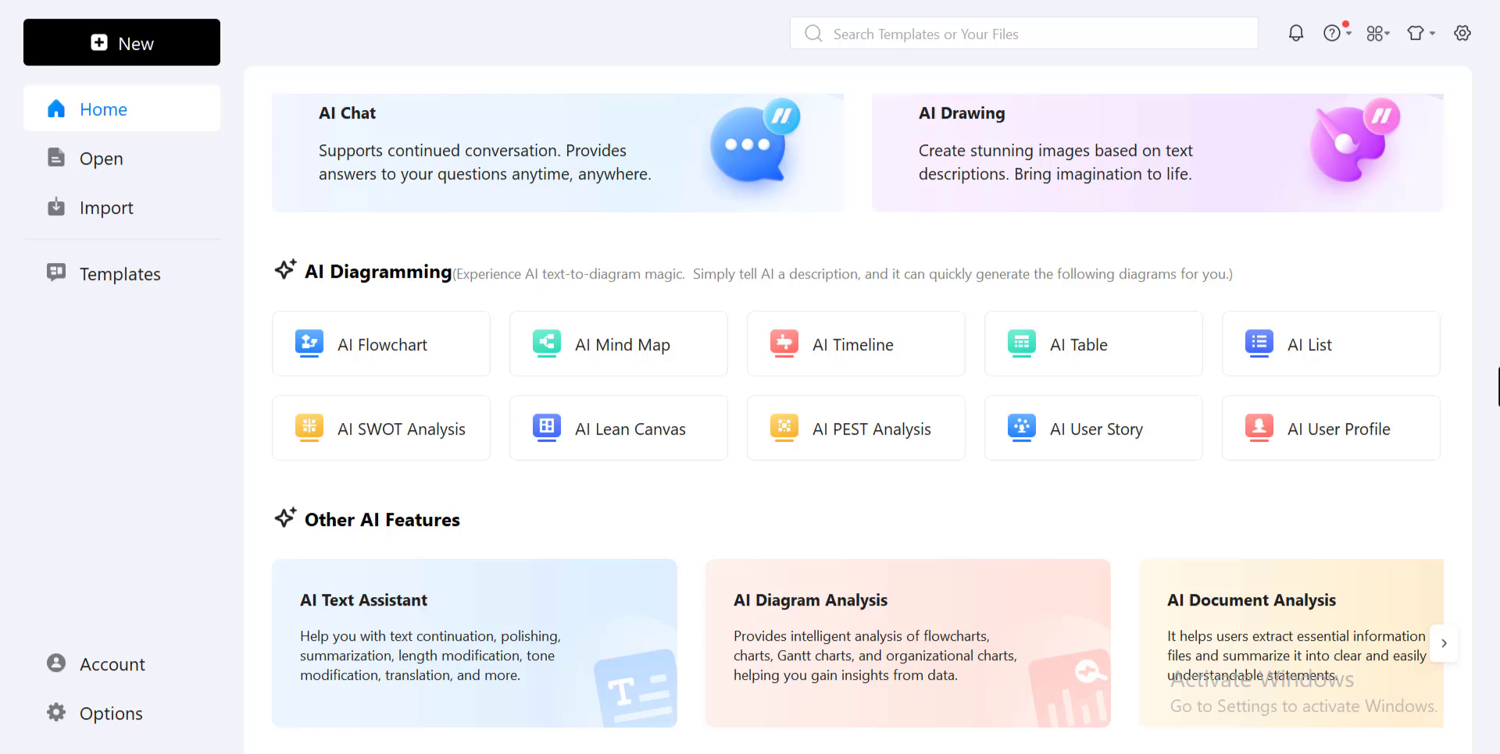
click(1441, 658)
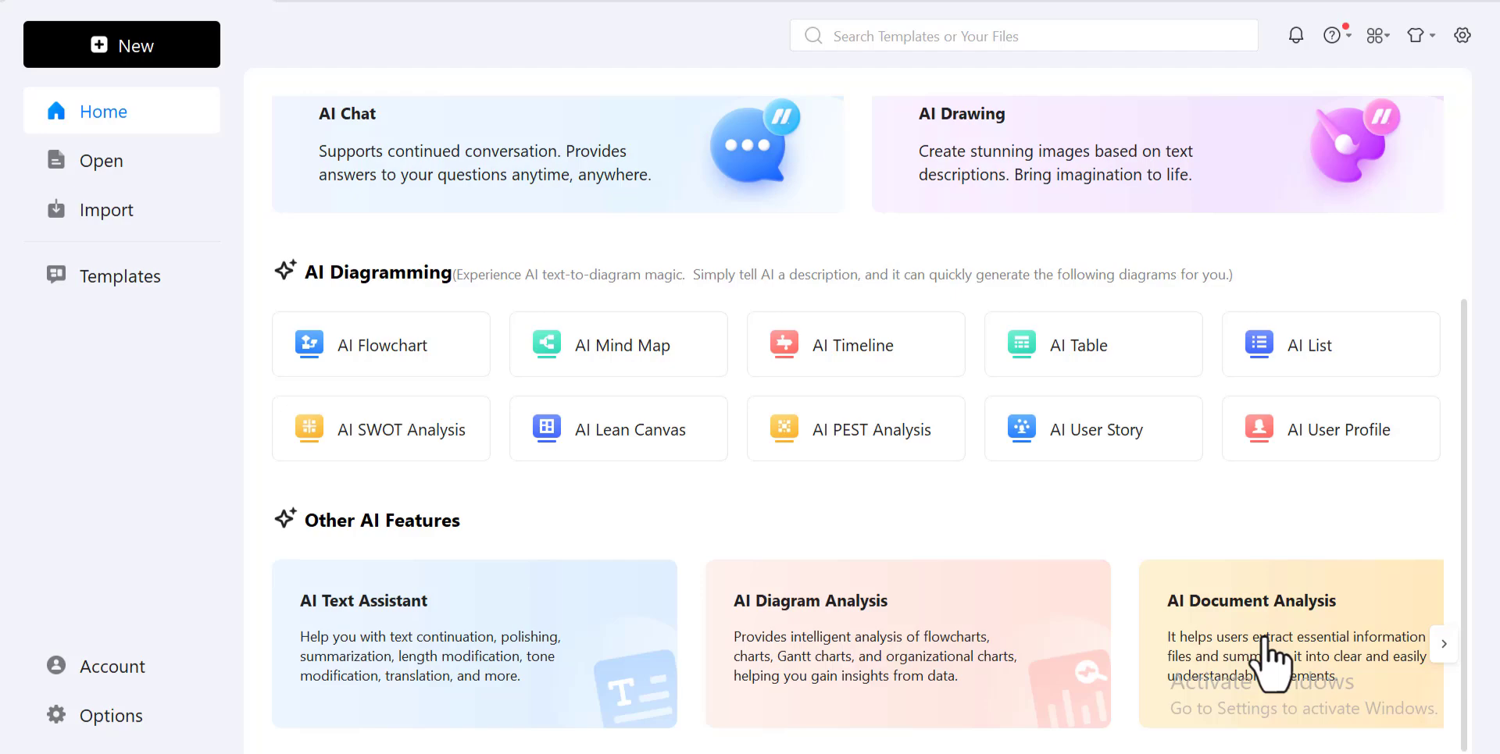
Step: Start AI Document Analysis and browse the Desktop for the software-developer money PDF
click(1269, 660)
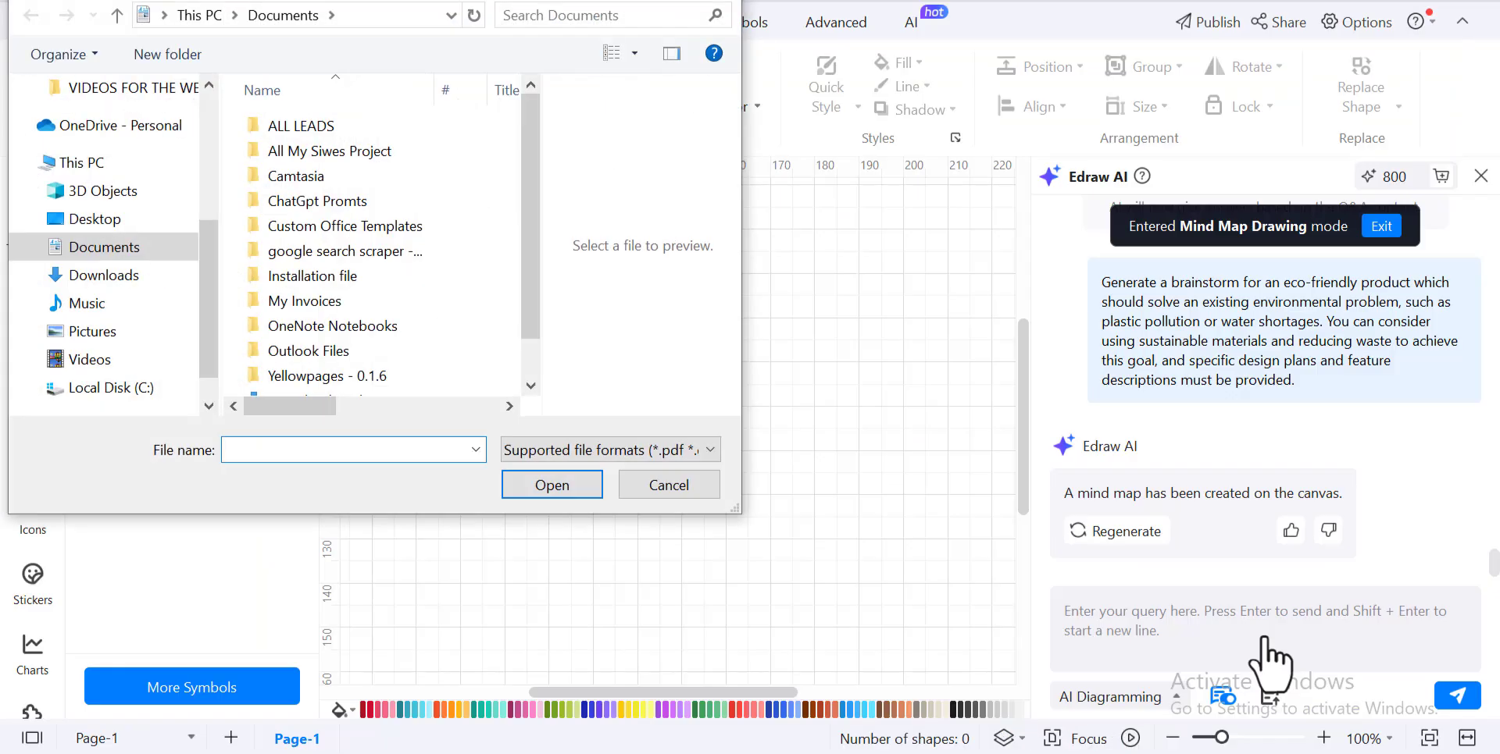
mouse_move(531, 270)
mouse_down()
mouse_move(530, 301)
mouse_move(536, 173)
mouse_up()
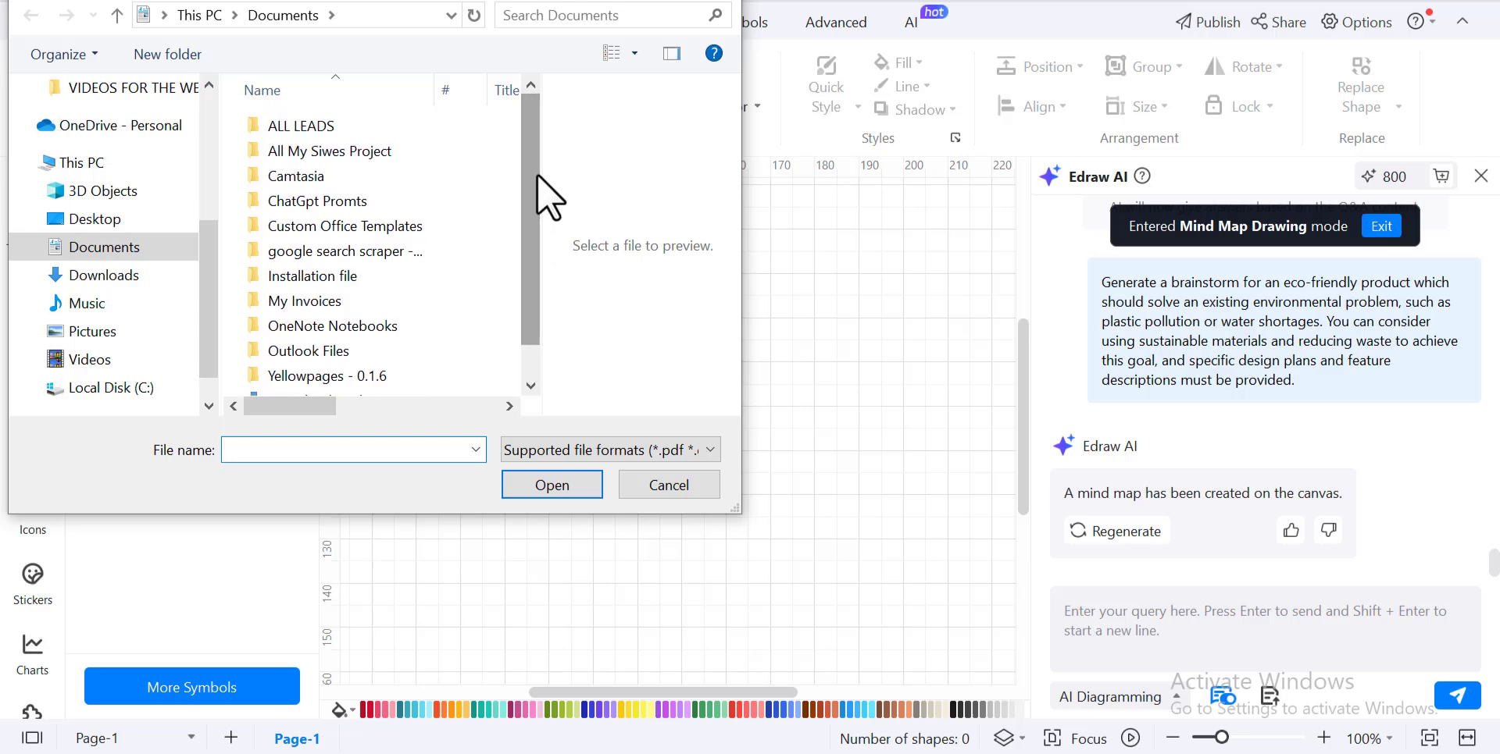
click(155, 219)
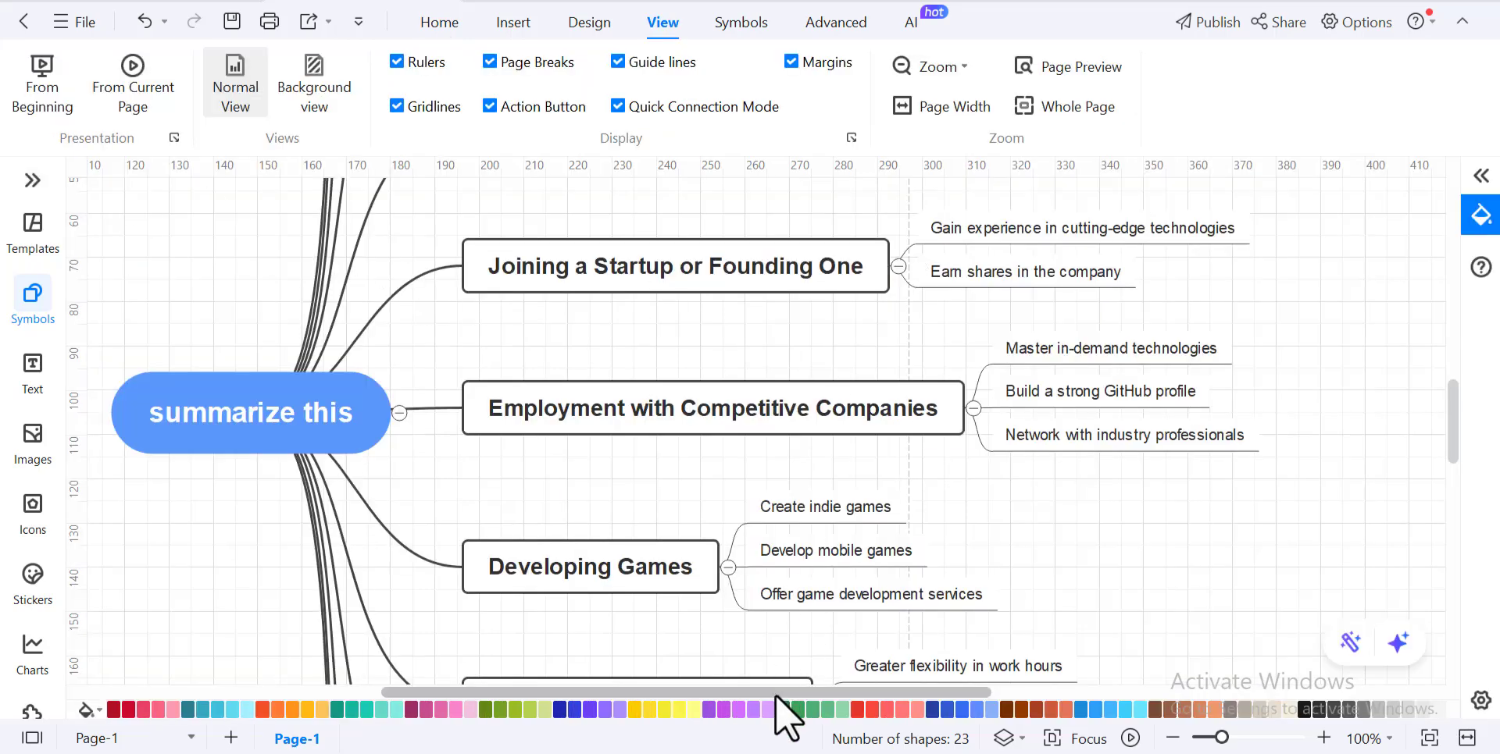
drag(776, 695, 778, 695)
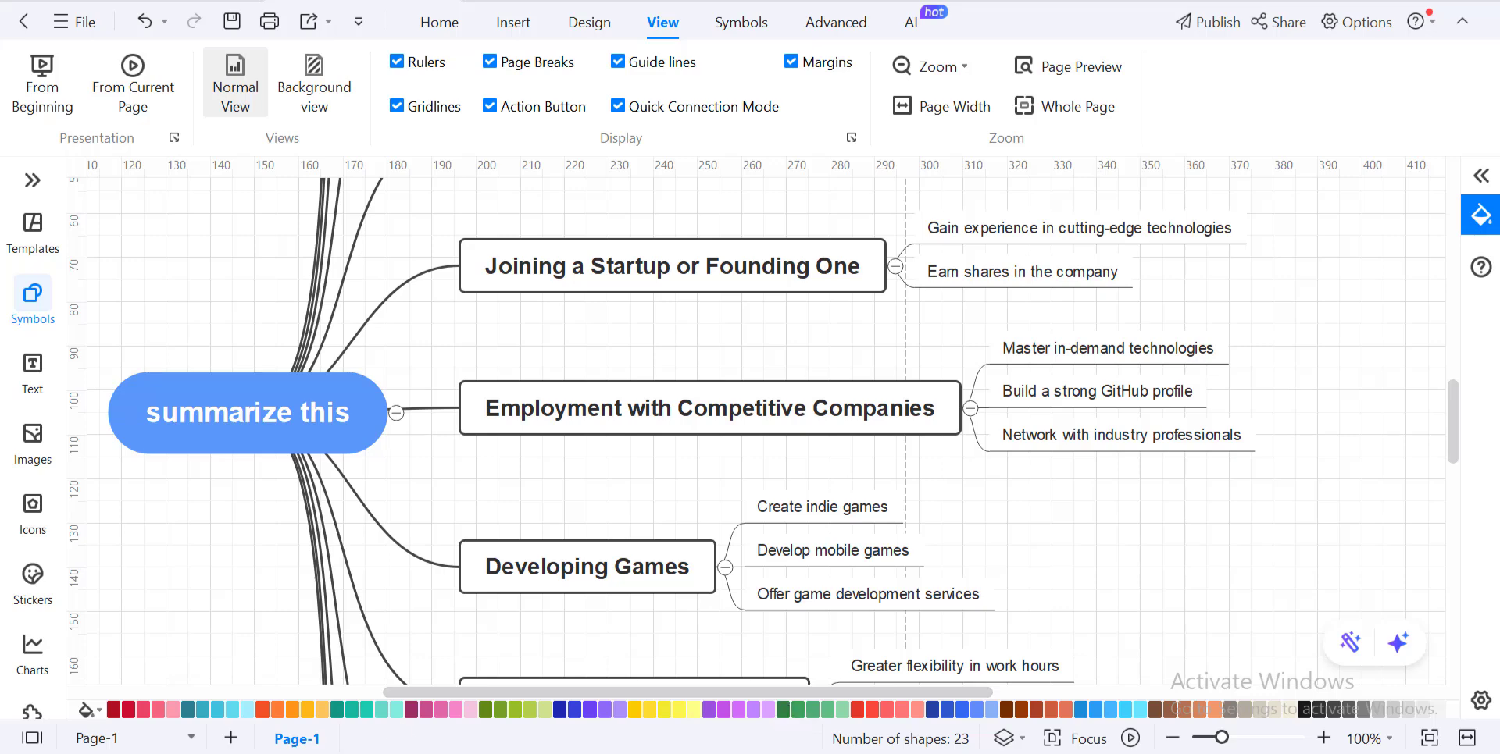
click(32, 371)
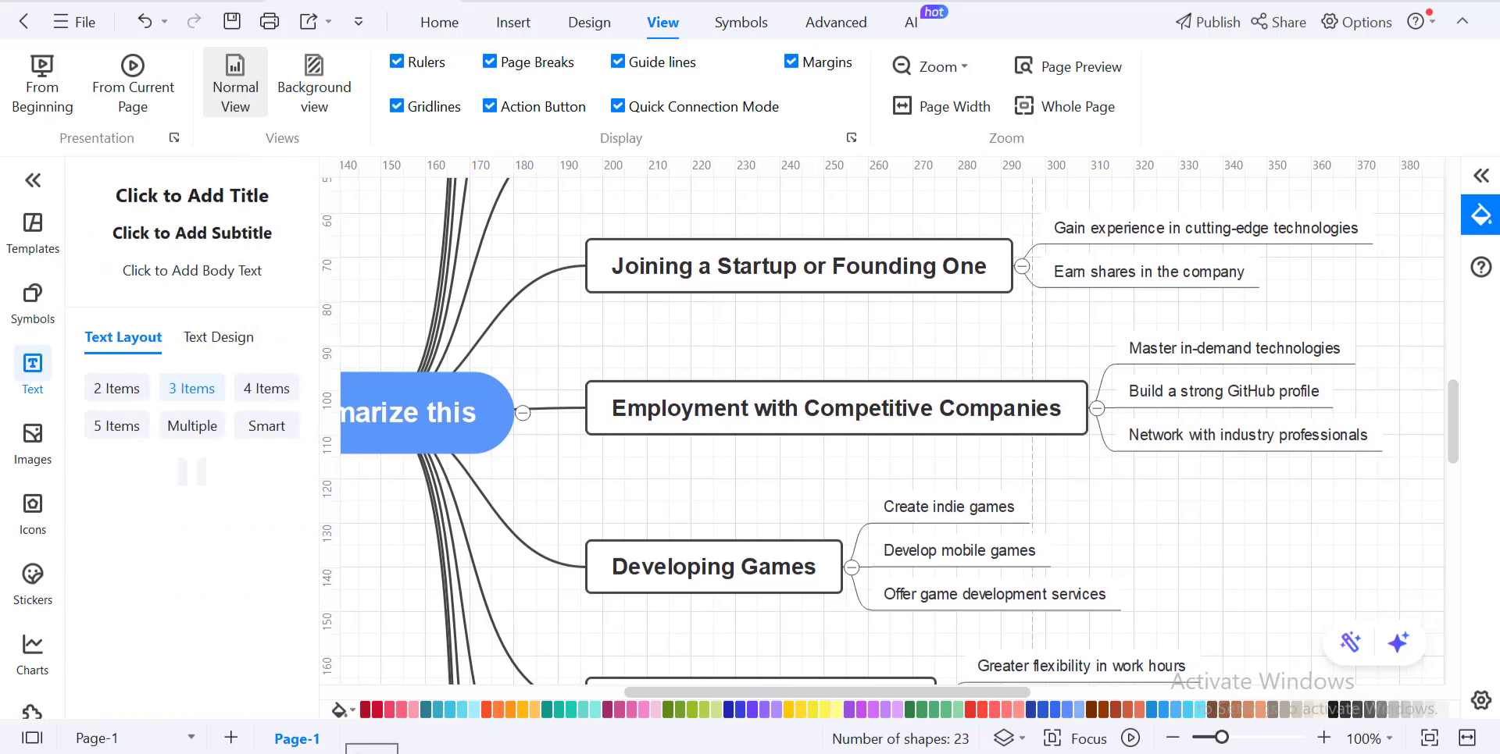
click(35, 181)
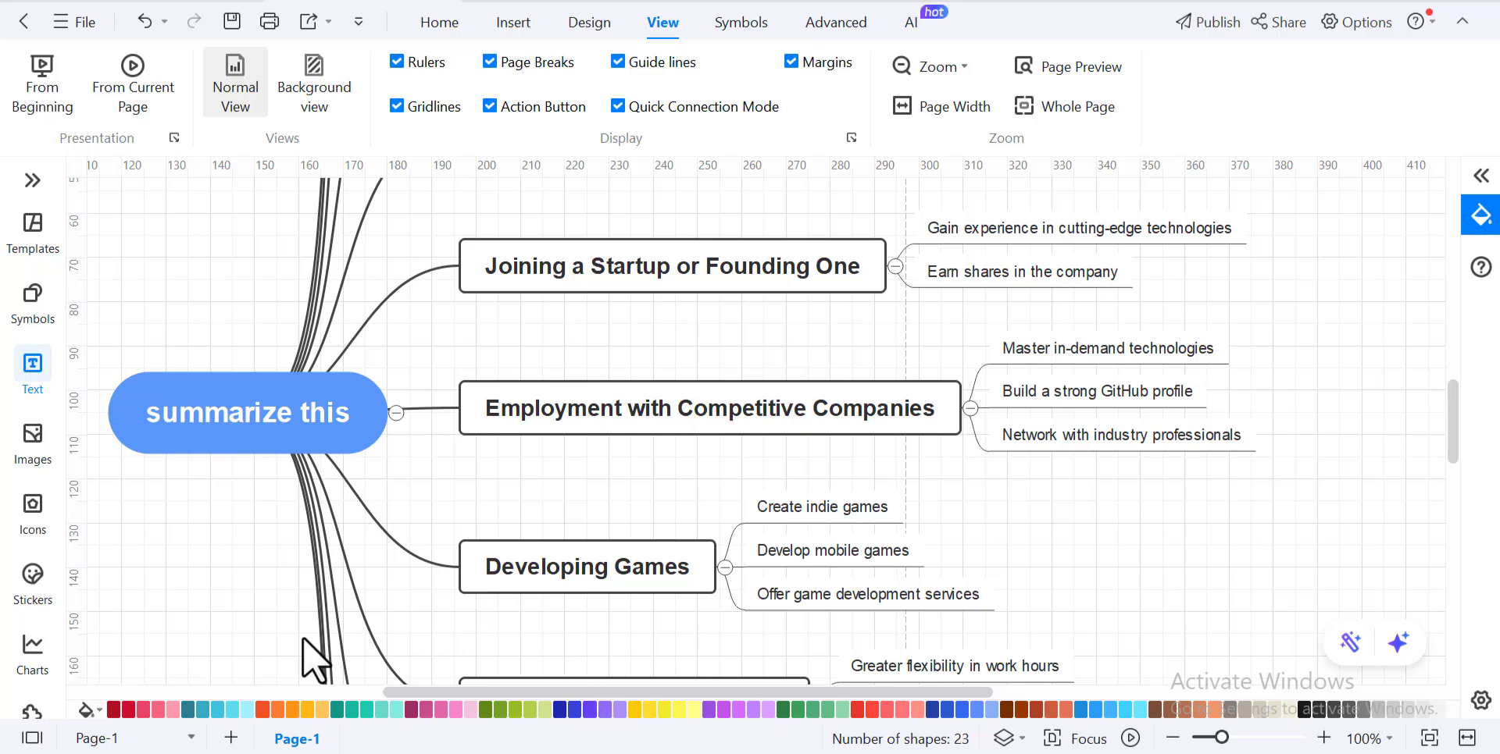
key(ctrl+a)
click(778, 704)
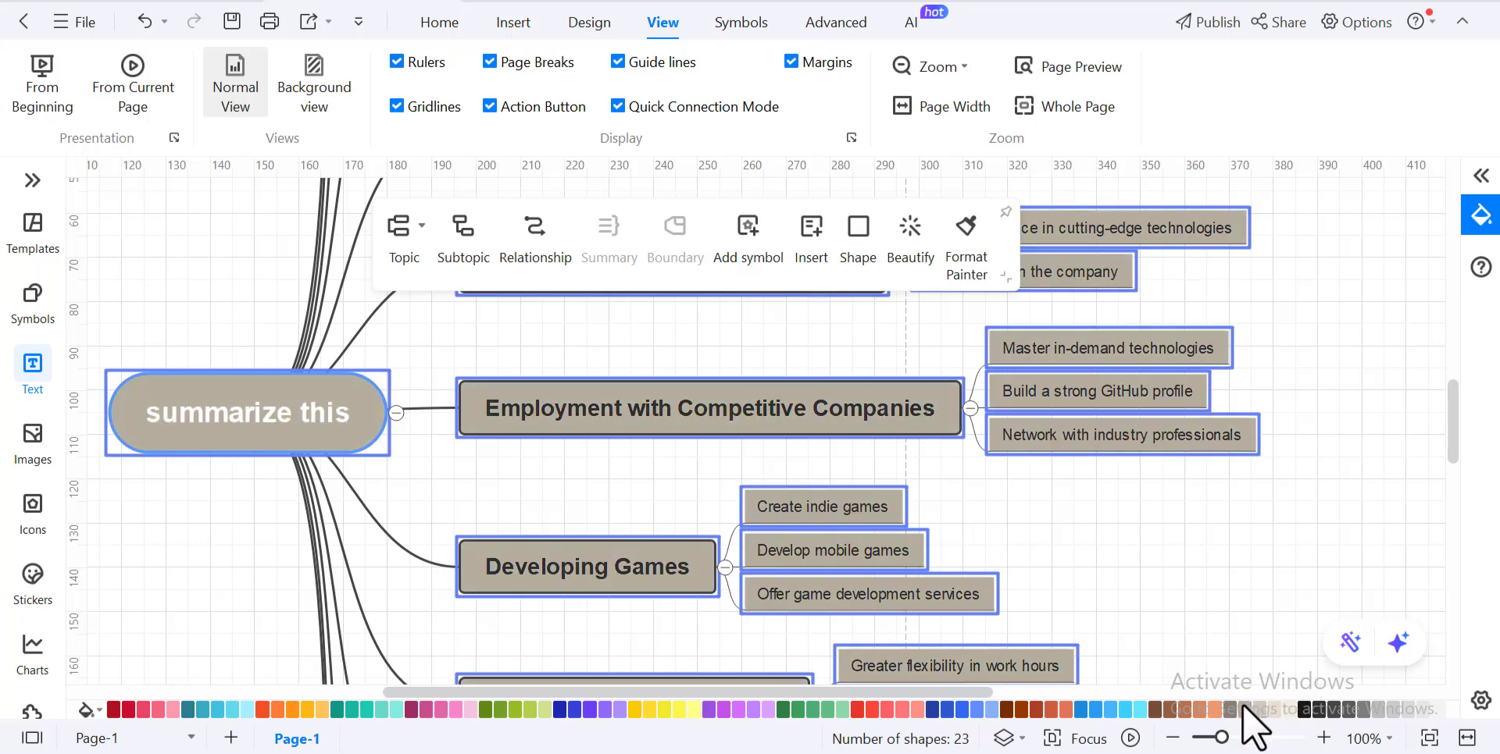
click(1169, 709)
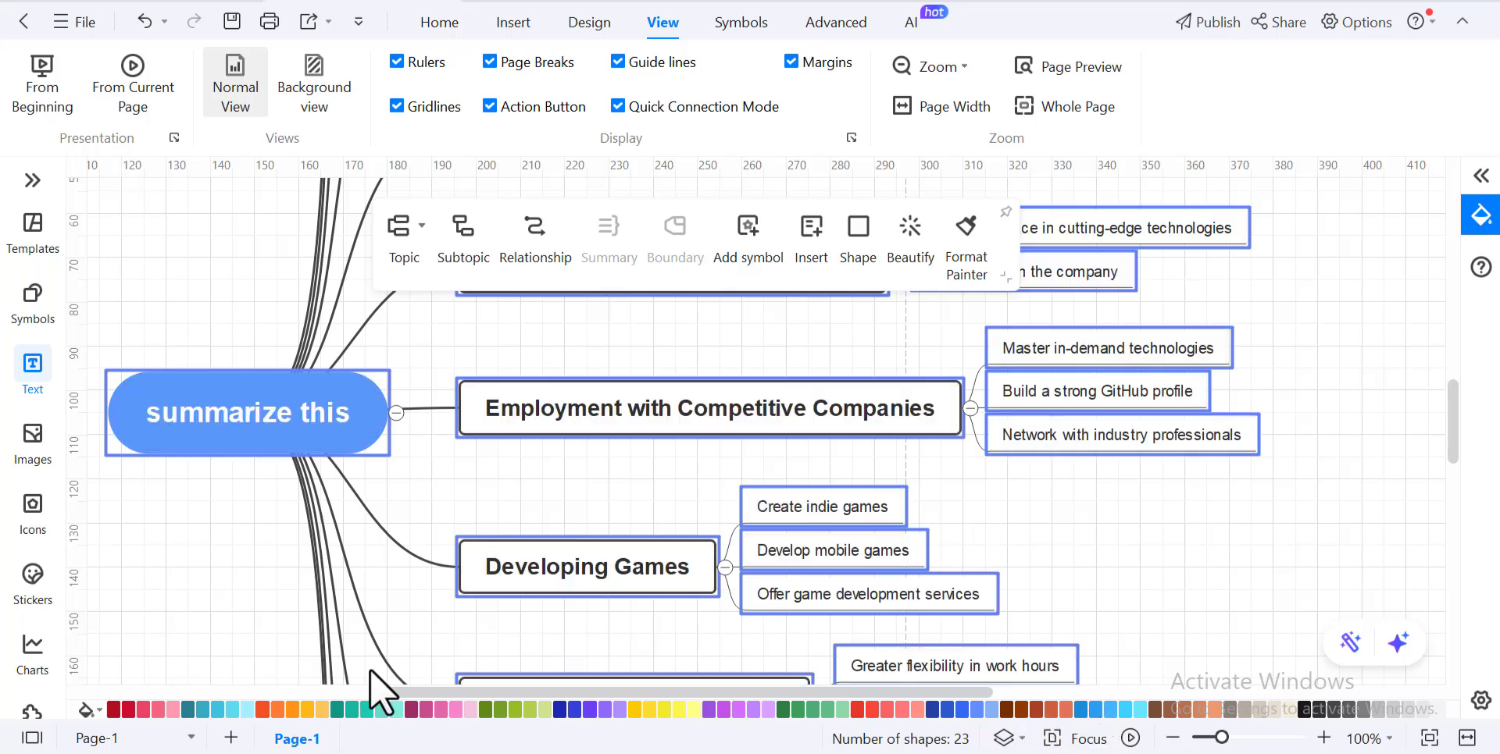
click(160, 710)
click(1393, 461)
mouse_move(1451, 434)
mouse_down()
mouse_move(1432, 555)
mouse_move(1469, 368)
mouse_move(1456, 307)
mouse_move(1475, 376)
mouse_move(1451, 428)
mouse_move(1467, 553)
mouse_up()
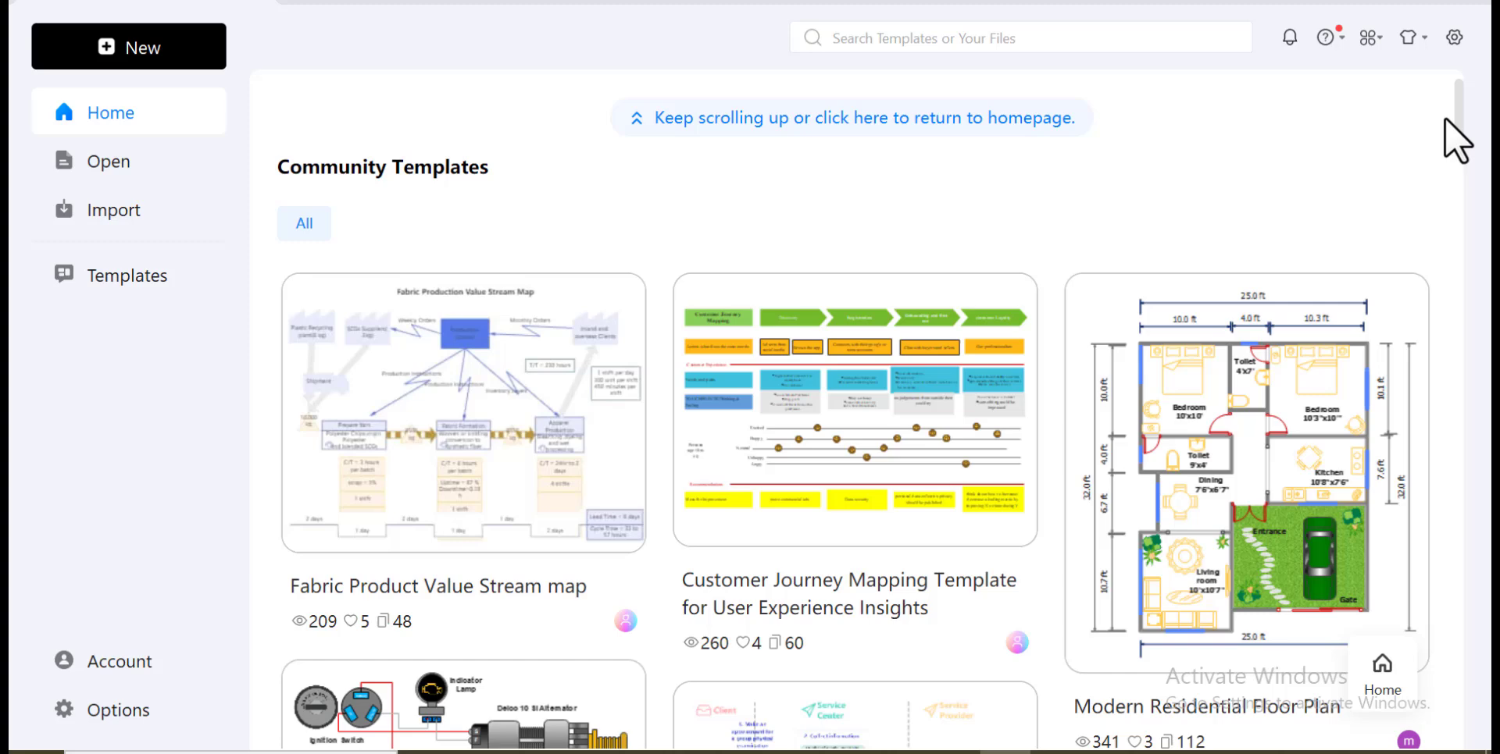
Step: Browse the Community Templates on Home, then go to the EdrawMax website in Chrome
drag(1455, 109, 1468, 170)
scroll(1469, 172, down, 2)
scroll(1469, 172, down, 1)
scroll(1468, 171, down, 1)
scroll(1469, 172, down, 1)
scroll(1468, 172, down, 2)
scroll(1468, 171, down, 2)
scroll(1469, 172, down, 1)
scroll(1468, 172, down, 1)
scroll(1468, 172, down, 1)
scroll(1468, 172, down, 1)
scroll(1468, 172, down, 2)
scroll(1468, 172, down, 1)
scroll(1468, 172, down, 1)
scroll(1468, 172, down, 1)
scroll(1468, 172, down, 1)
scroll(1469, 172, down, 1)
scroll(1468, 172, down, 1)
scroll(1468, 172, down, 1)
scroll(1468, 172, down, 1)
scroll(1468, 172, down, 1)
scroll(1468, 172, down, 1)
scroll(1468, 172, down, 1)
scroll(1468, 172, down, 1)
scroll(1469, 172, down, 1)
scroll(1468, 172, down, 1)
scroll(1468, 172, down, 1)
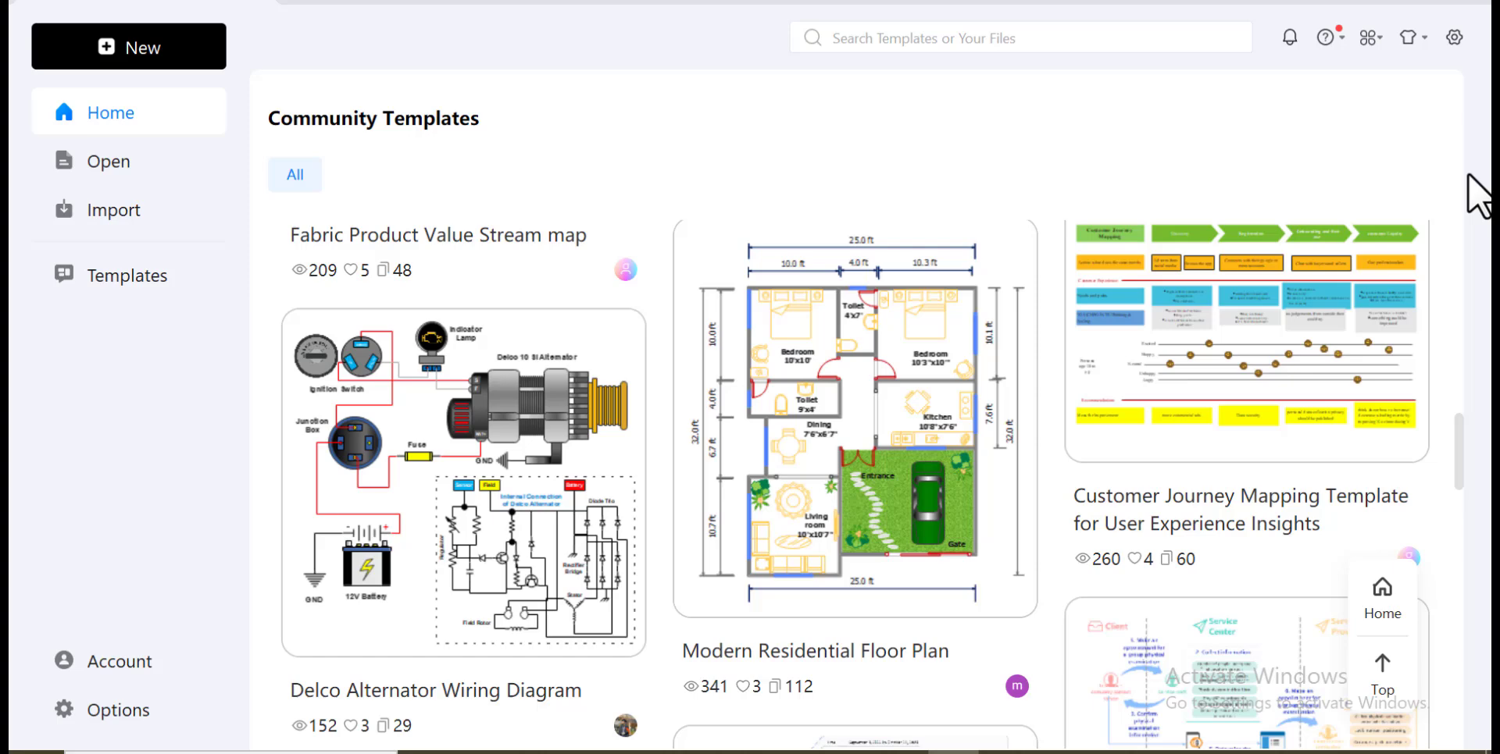
scroll(1468, 171, down, 1)
scroll(1468, 172, down, 1)
scroll(1469, 172, down, 1)
scroll(1468, 171, down, 1)
scroll(1469, 172, down, 1)
scroll(1468, 172, down, 1)
scroll(1468, 171, down, 1)
scroll(1468, 172, down, 1)
scroll(1468, 175, down, 1)
scroll(1468, 175, down, 1)
scroll(1469, 176, down, 1)
scroll(1468, 176, down, 1)
scroll(1469, 176, down, 1)
scroll(1468, 176, down, 1)
scroll(1468, 175, down, 1)
scroll(1468, 176, down, 1)
click(513, 469)
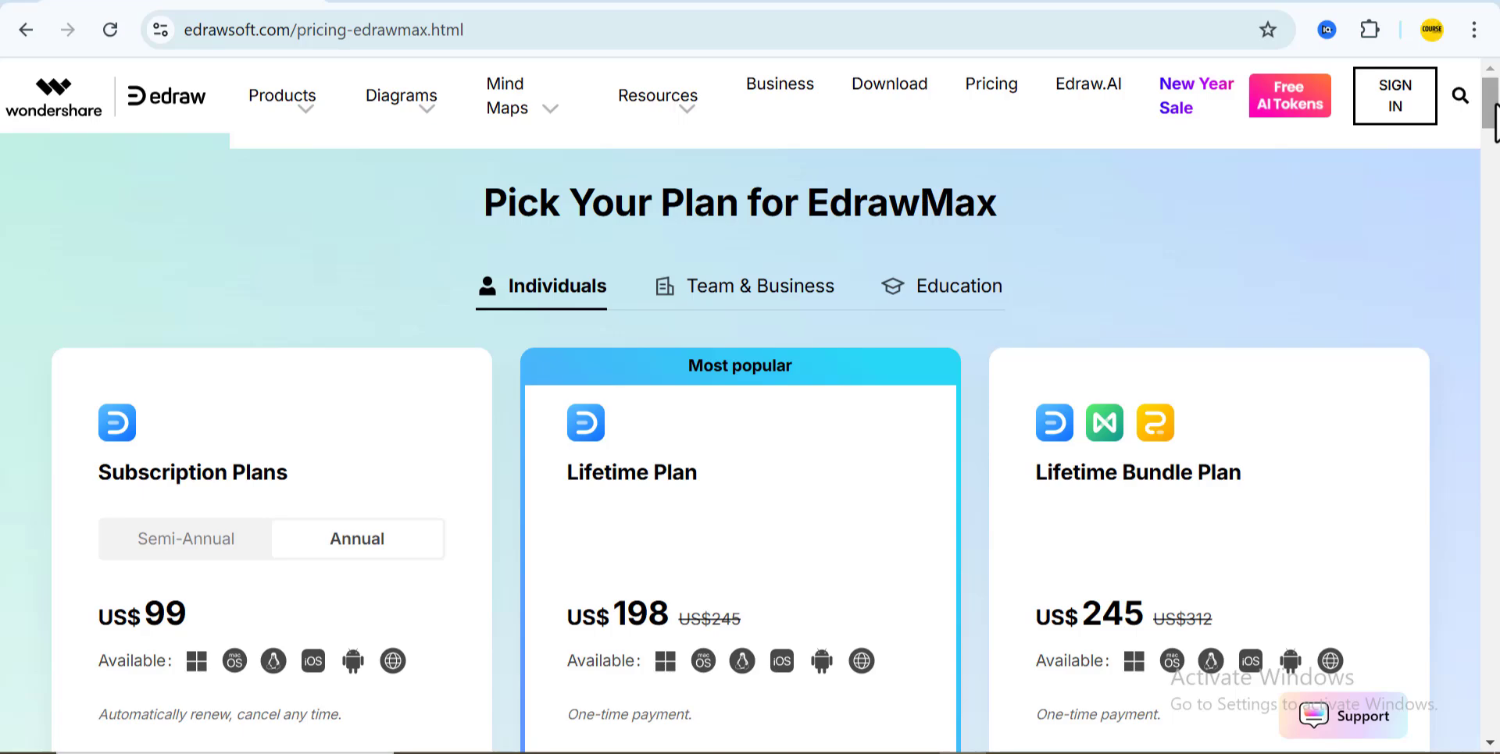
drag(1494, 121, 1495, 134)
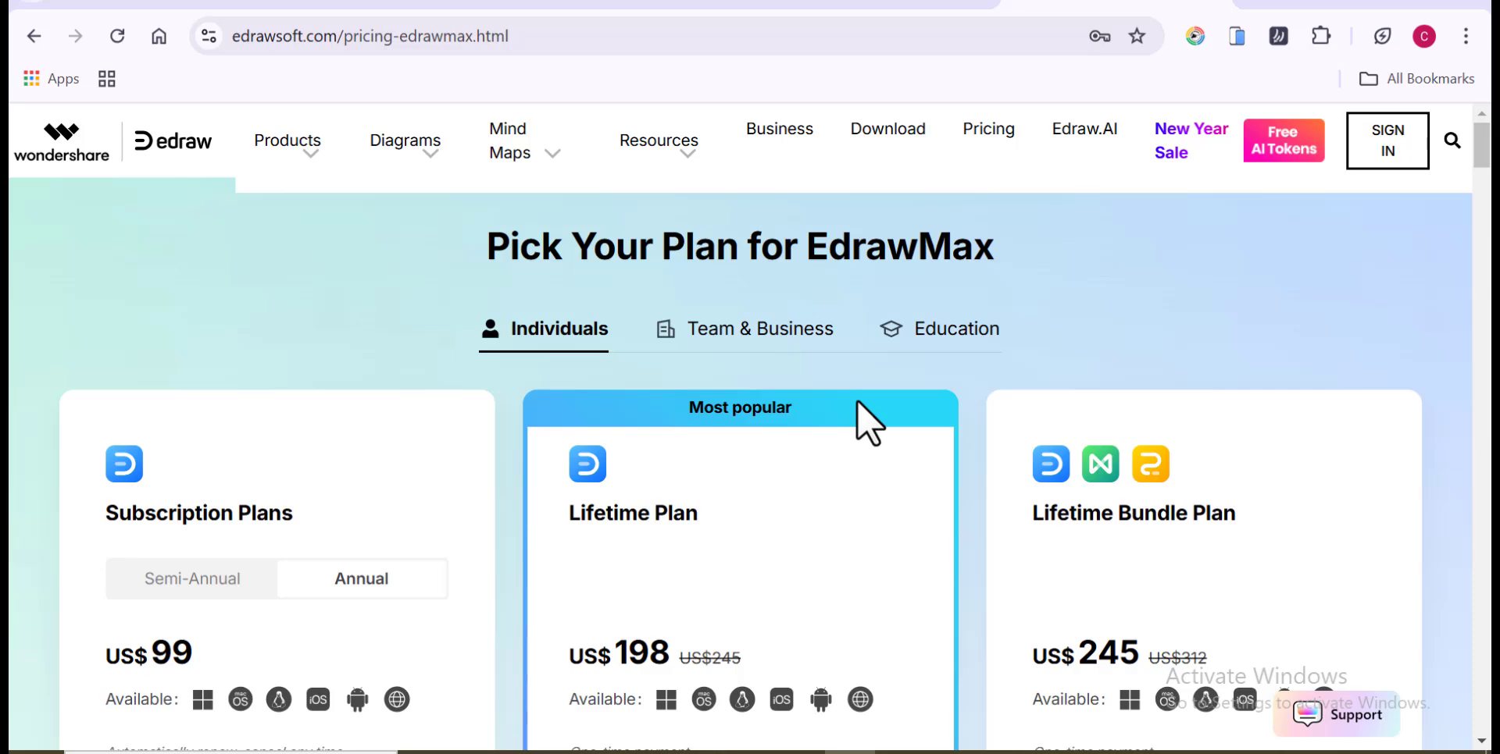
Step: Show Team & Business pricing and scroll to Explore Features for Different Plans
click(775, 357)
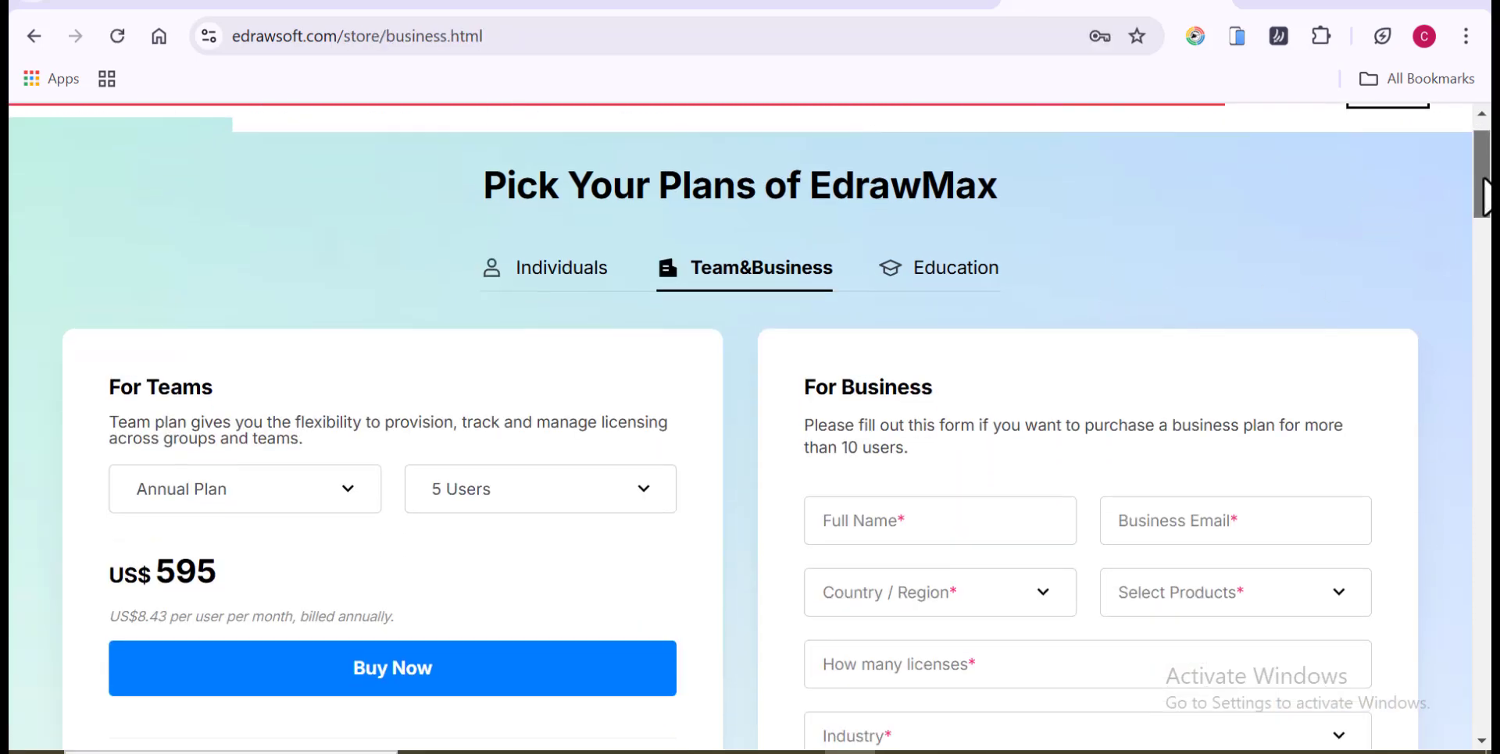
scroll(1465, 162, down, 3)
scroll(750, 469, down, 3)
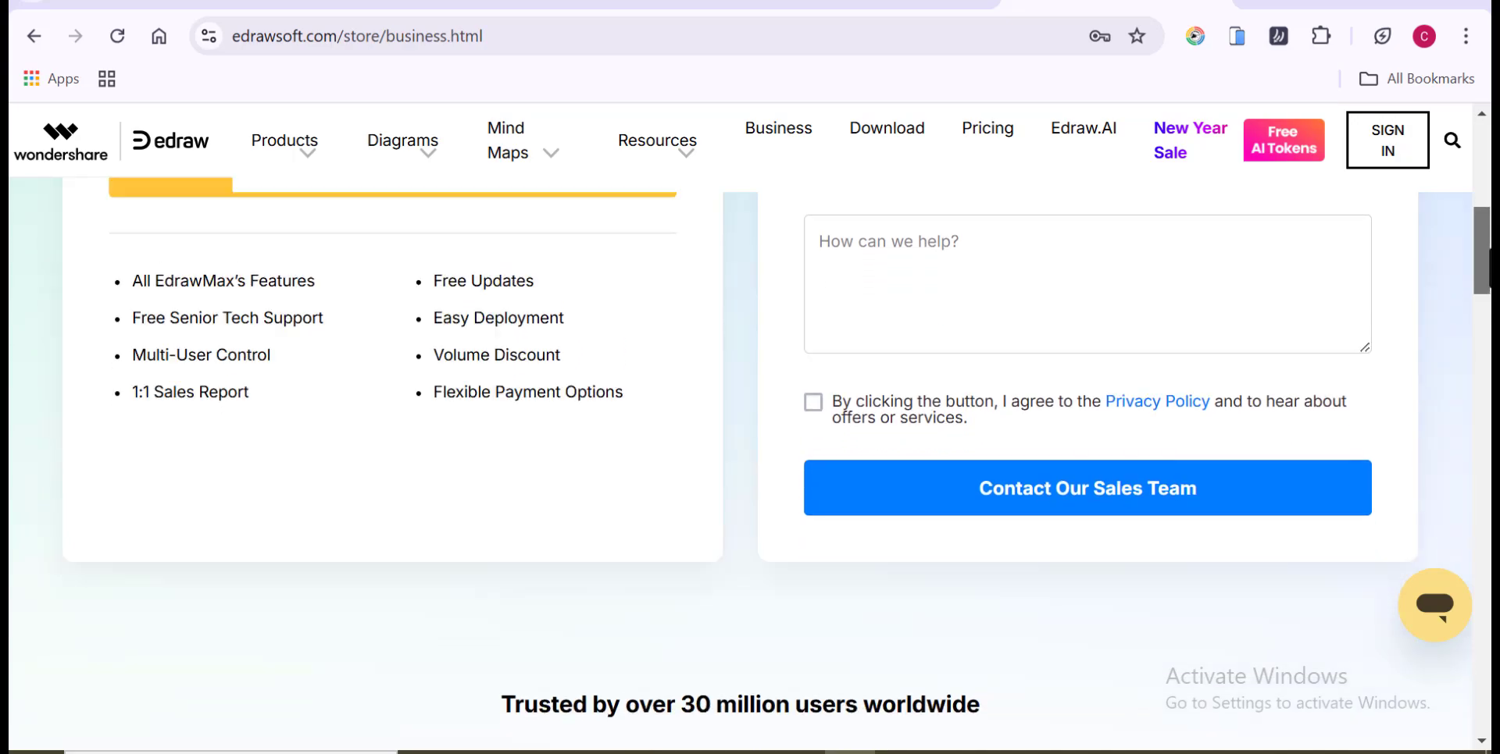
scroll(750, 469, down, 4)
mouse_move(1484, 300)
mouse_down()
mouse_move(1482, 320)
mouse_move(1466, 204)
mouse_move(1484, 187)
mouse_up()
scroll(1439, 363, down, 7)
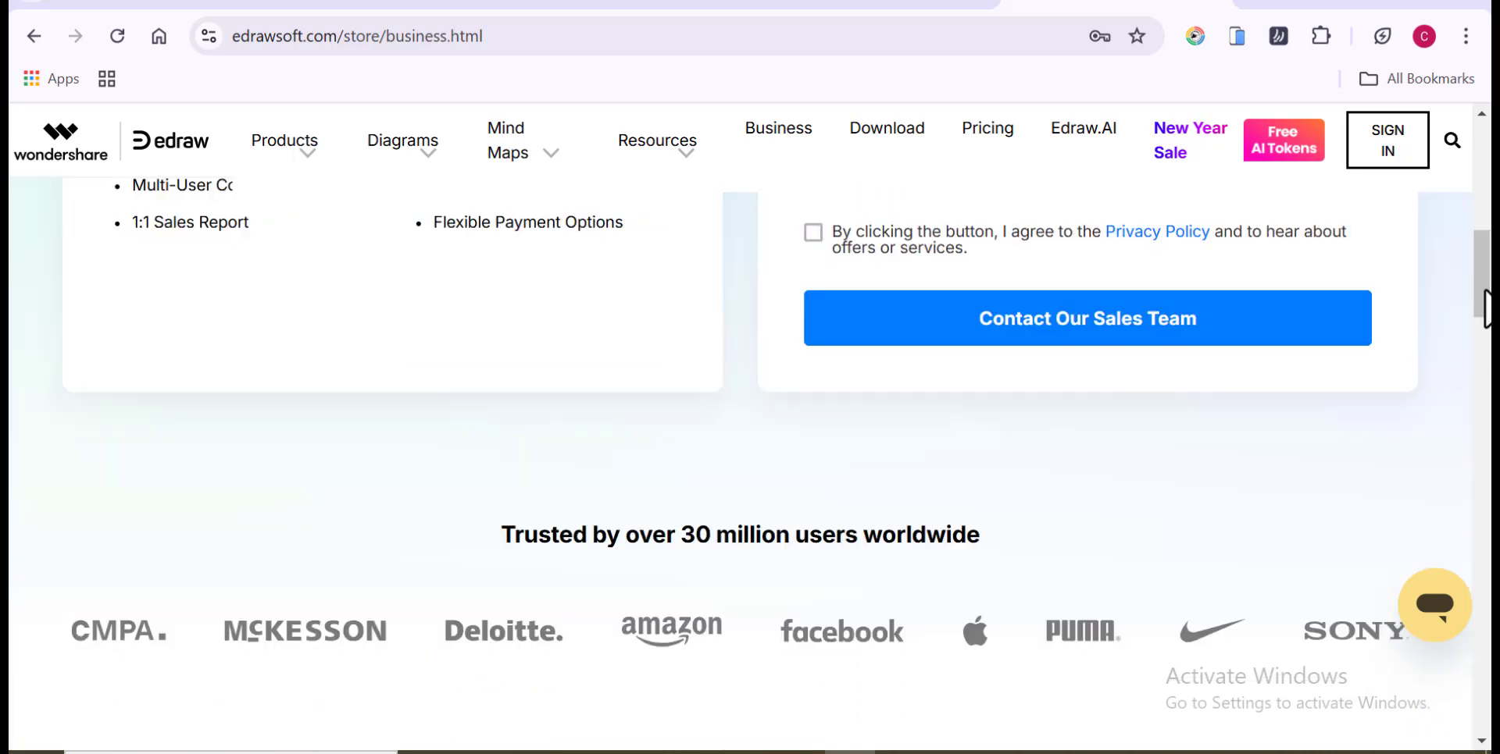
mouse_move(1483, 293)
mouse_down()
mouse_move(1488, 422)
mouse_move(1488, 358)
mouse_up()
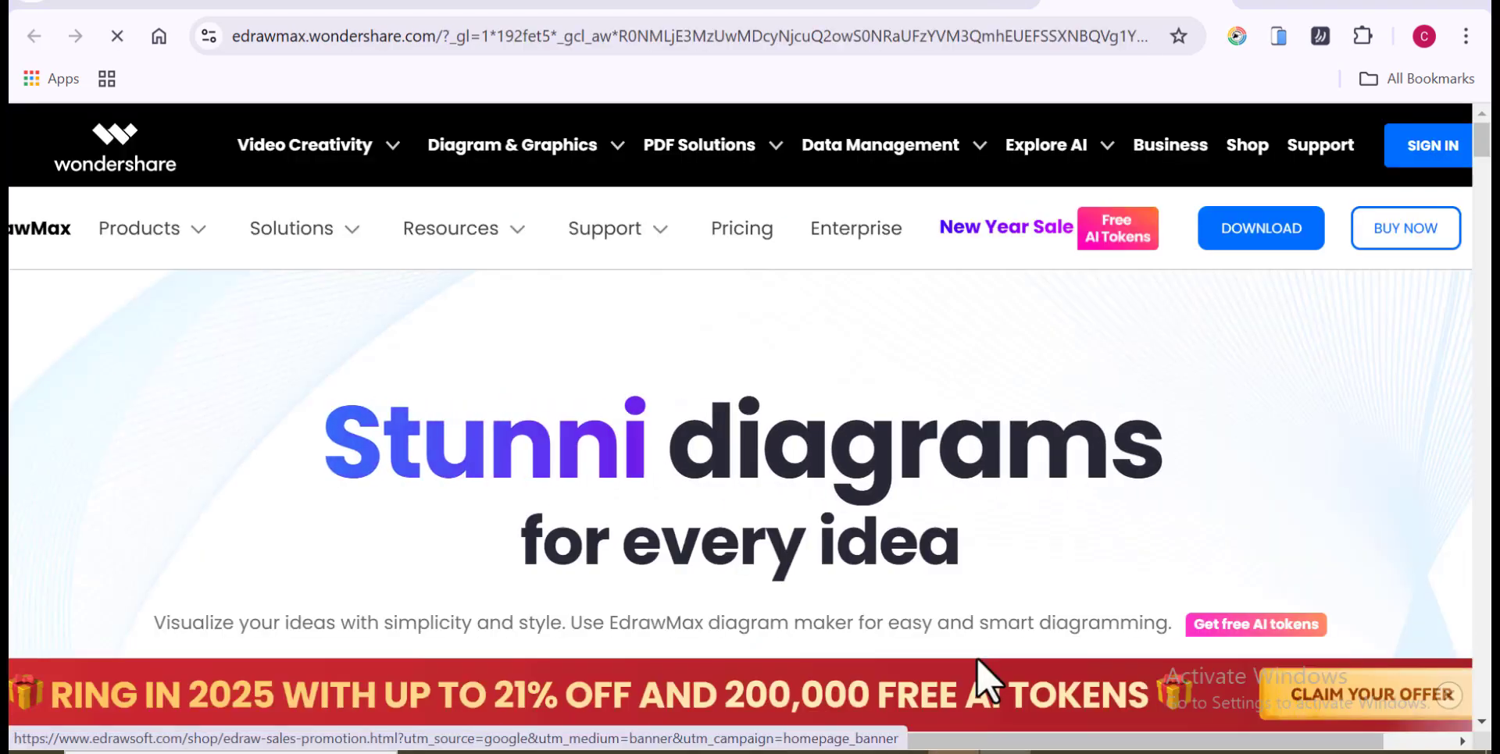
Step: Scroll the EdrawMax homepage down to the Free download and Buy now buttons
scroll(1227, 502, down, 3)
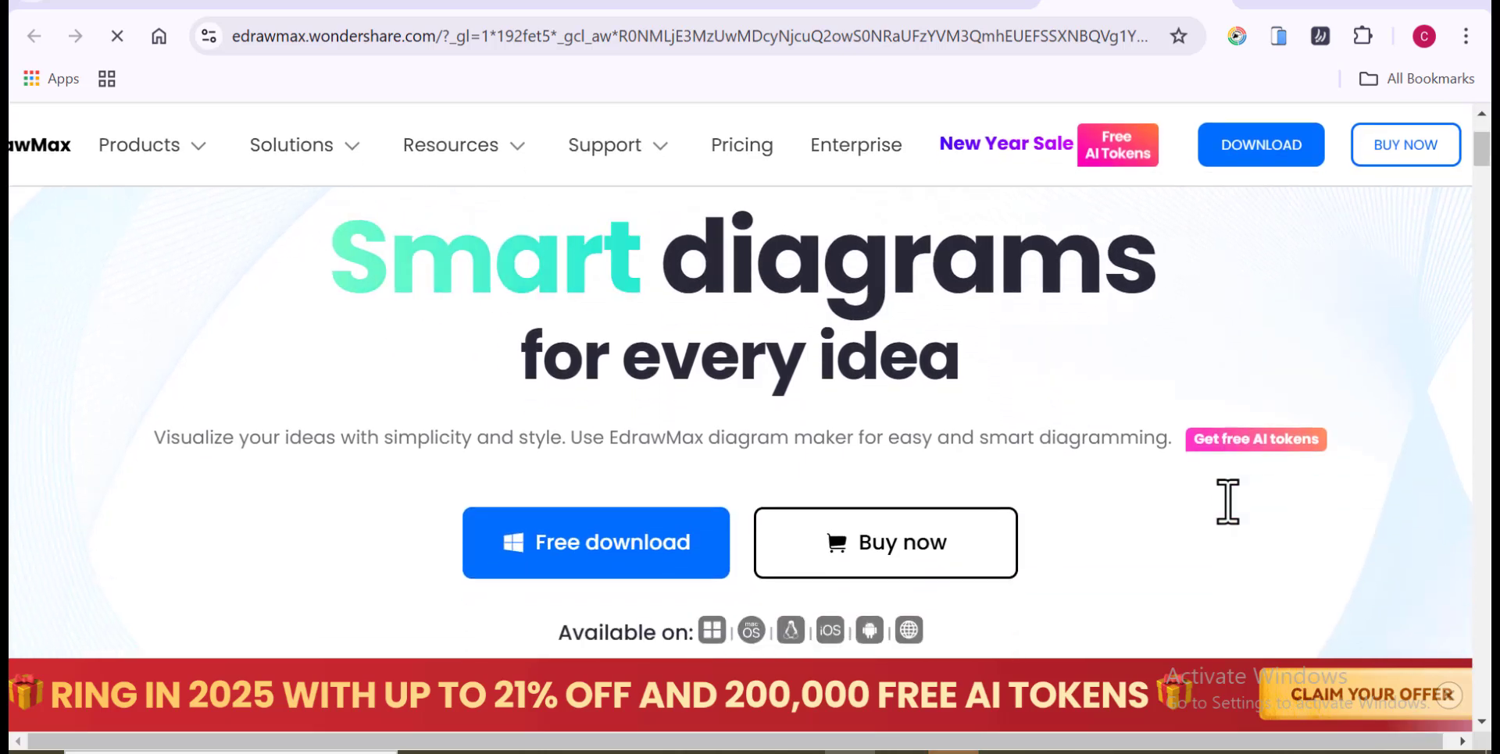